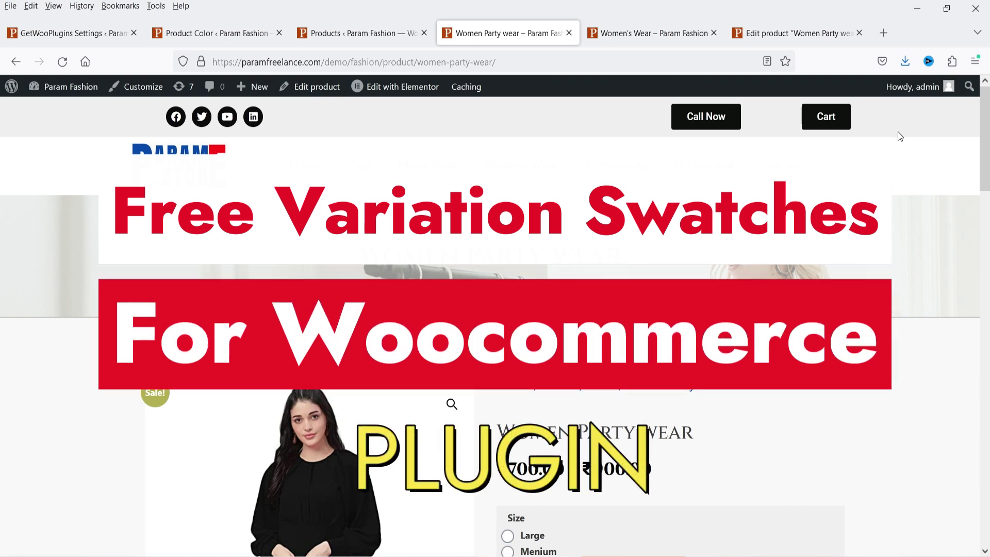
Pick Large, then Red and Yellow, for the Women Party wear dress, then view Women's Wear
scroll(948, 283, "down", 4)
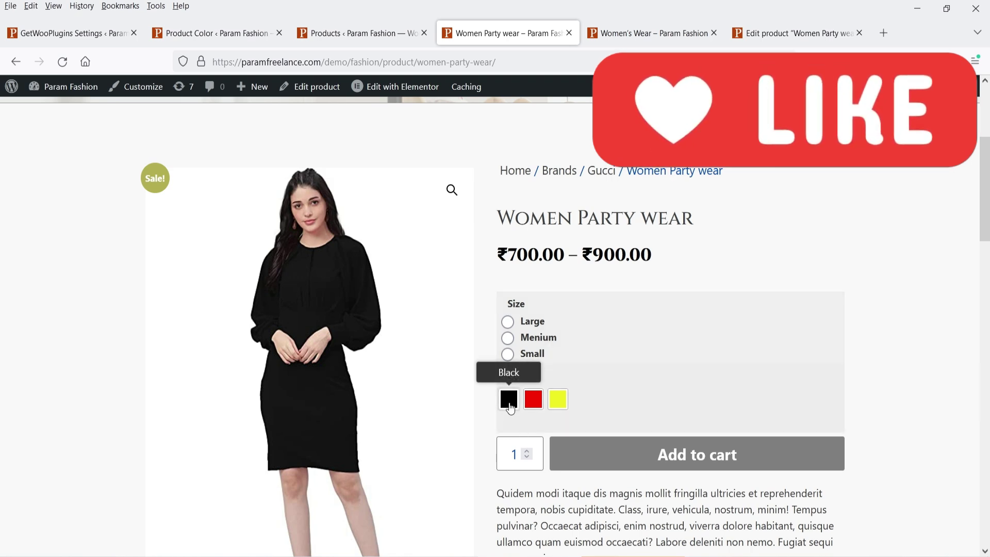
left_click(507, 321)
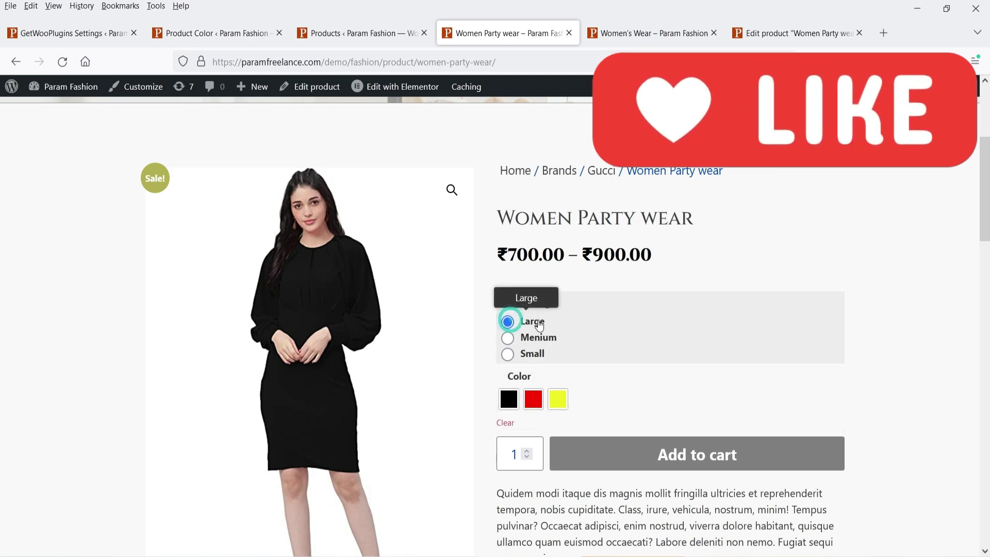
left_click(533, 400)
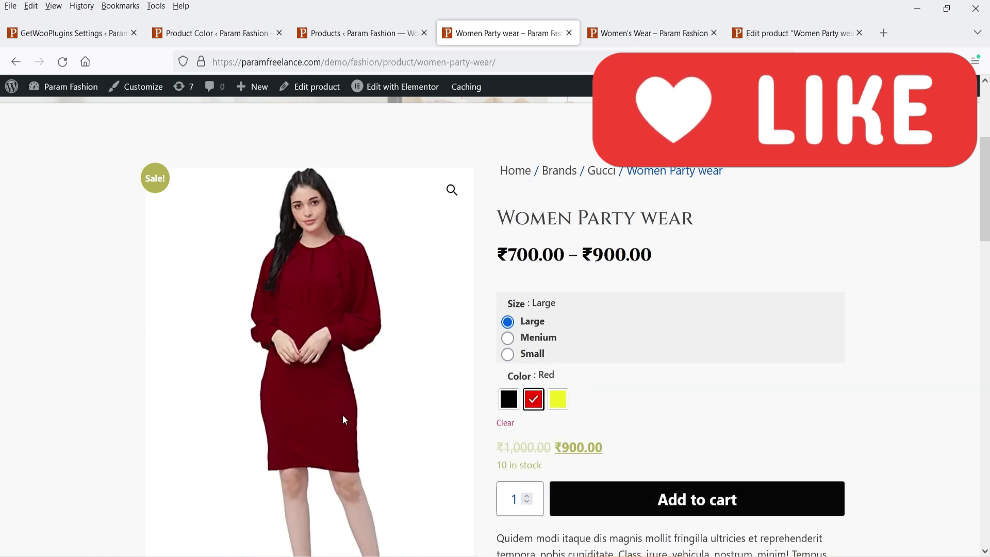
left_click(559, 402)
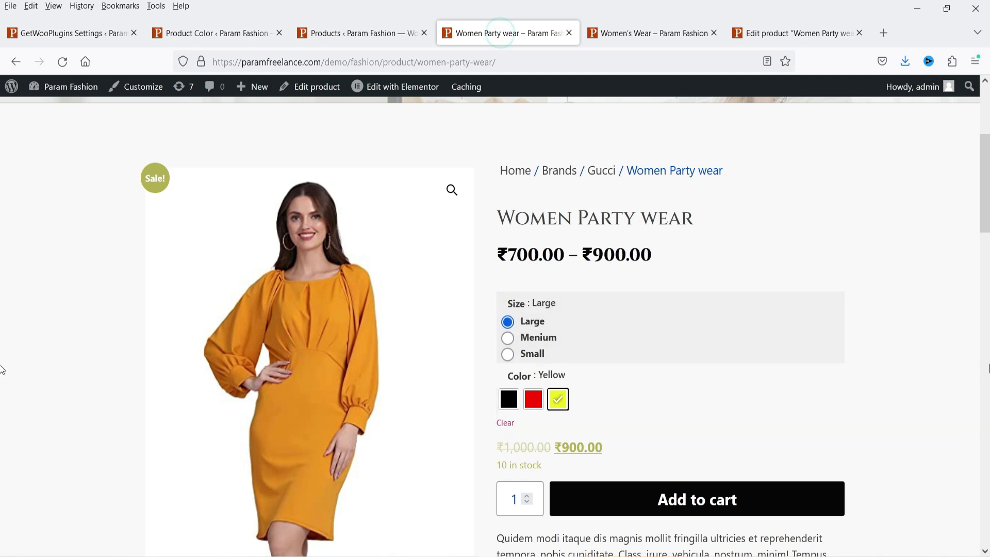
left_click(637, 35)
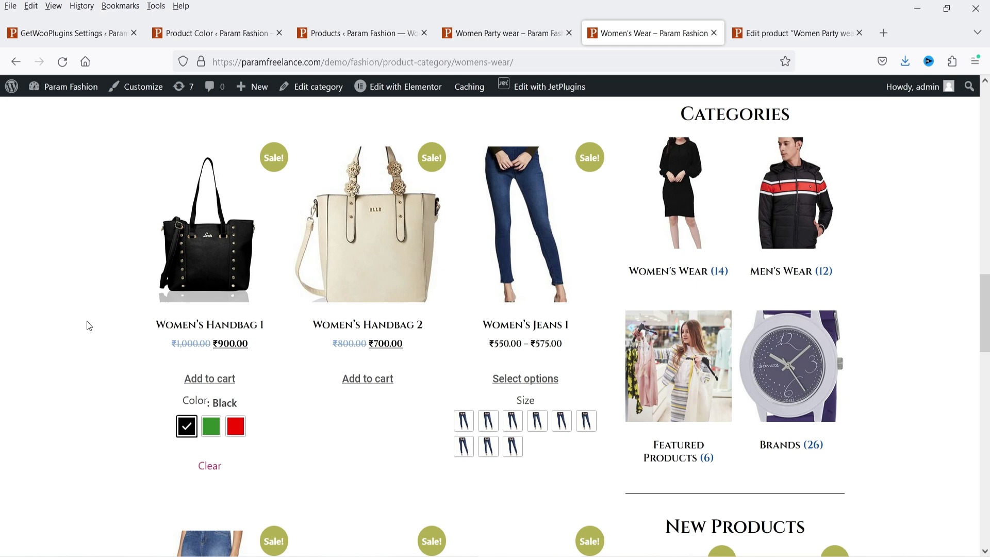
Cycle Women's Handbag 1 through the red, green, black, green and red swatches
left_click(236, 426)
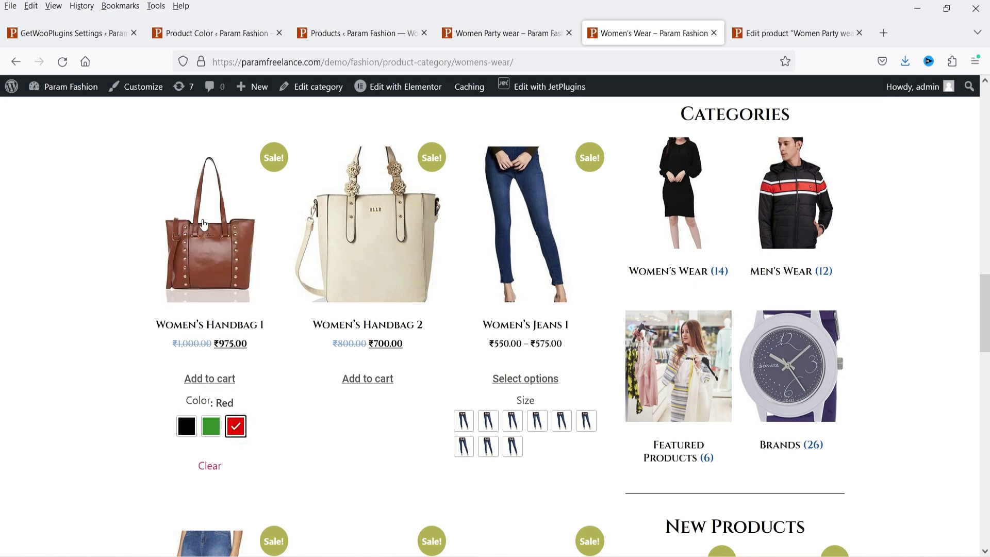
left_click(212, 427)
left_click(187, 425)
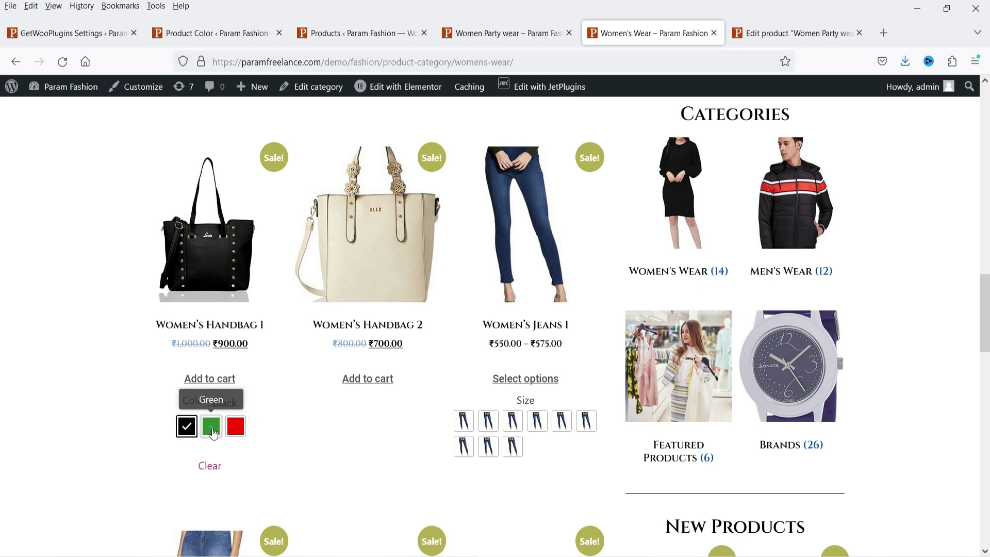
left_click(211, 426)
left_click(235, 428)
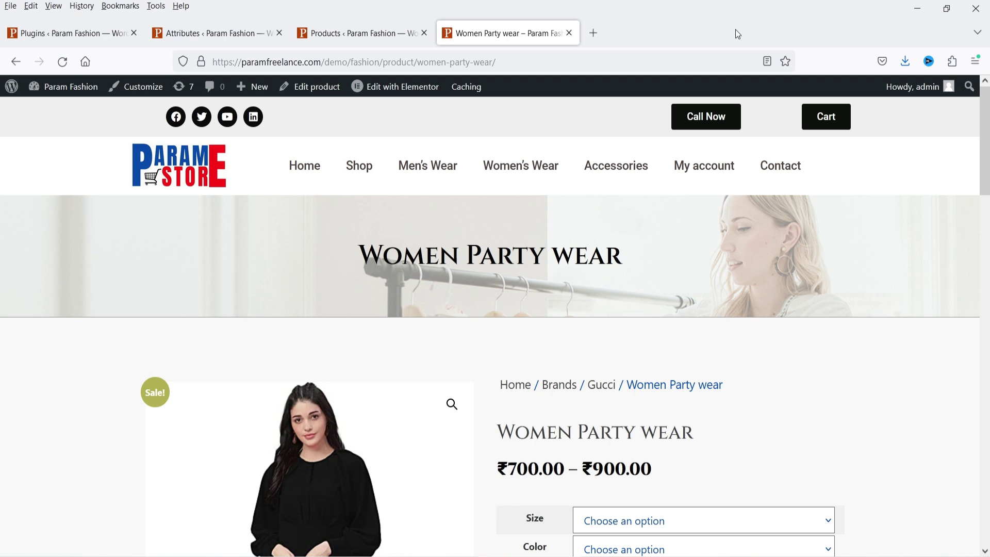
Check the dress's Size and Color dropdowns without choosing, then go to Products › Attributes
scroll(501, 297, "down", 3)
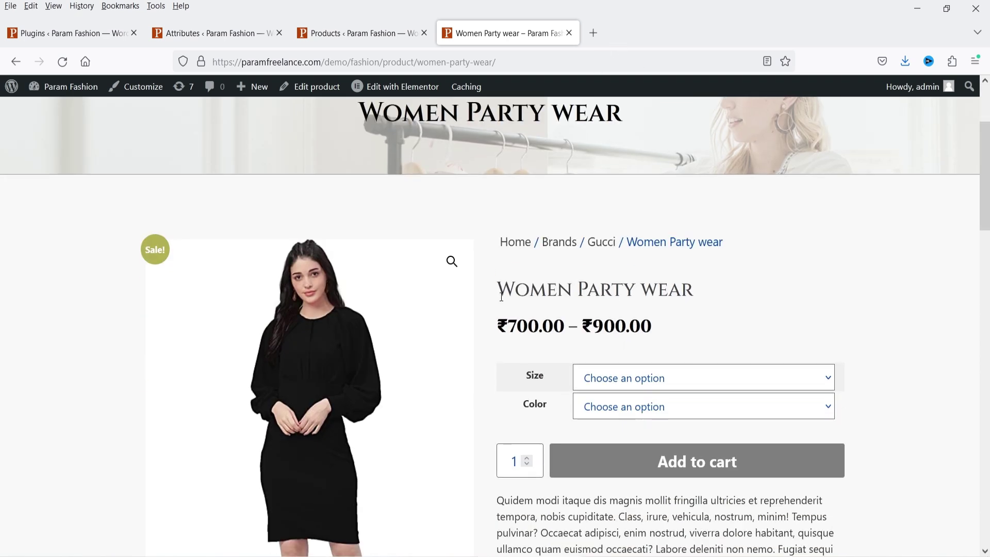
scroll(490, 305, "down", 2)
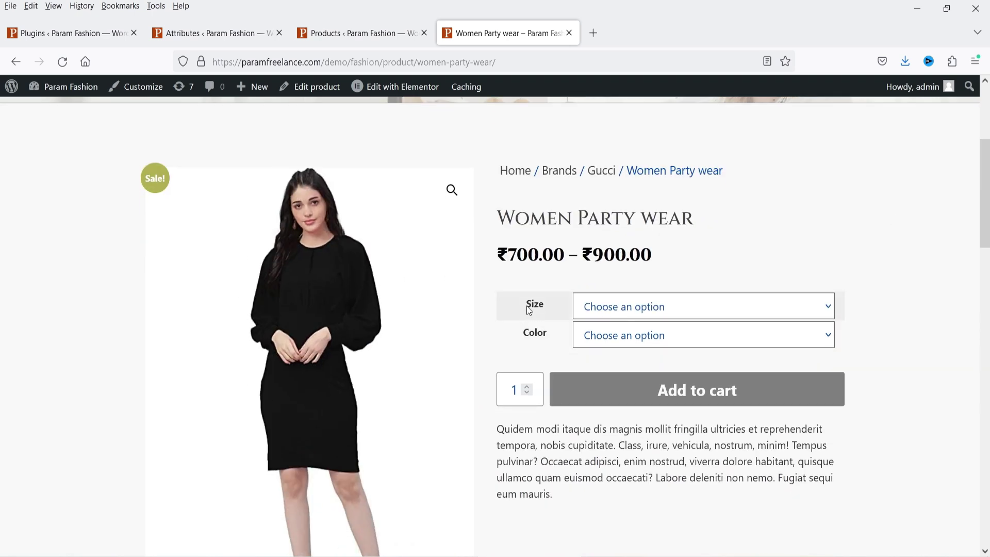
left_click(650, 308)
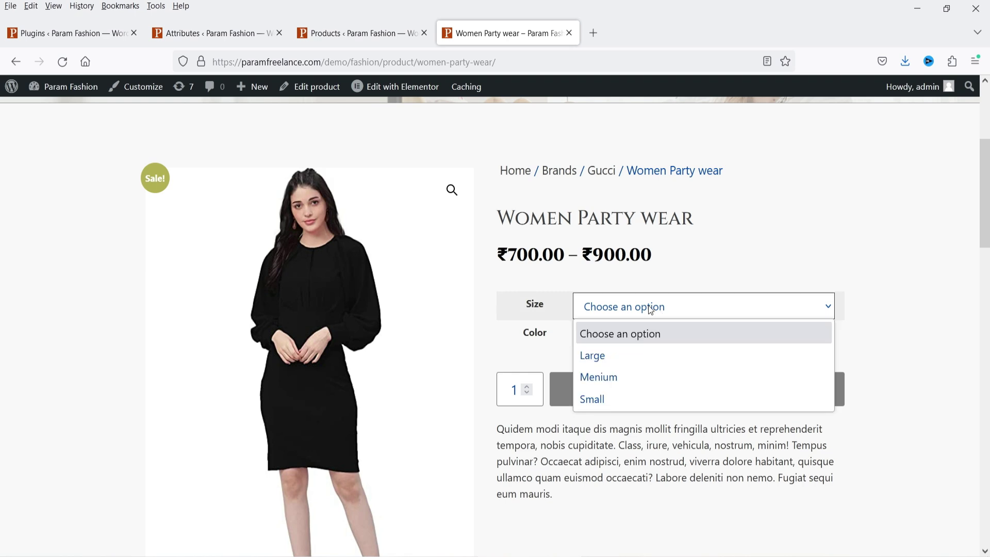
left_click(530, 331)
left_click(659, 339)
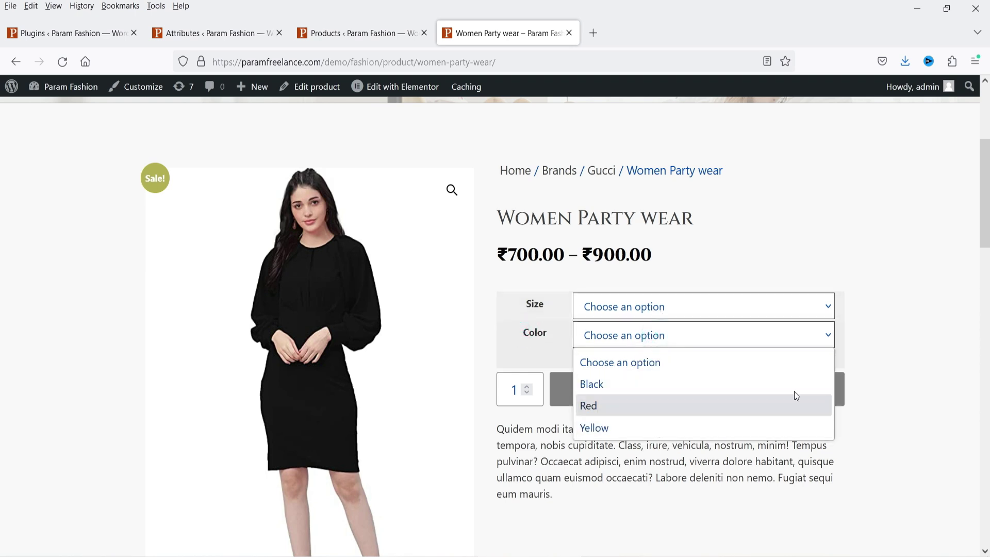
left_click(919, 360)
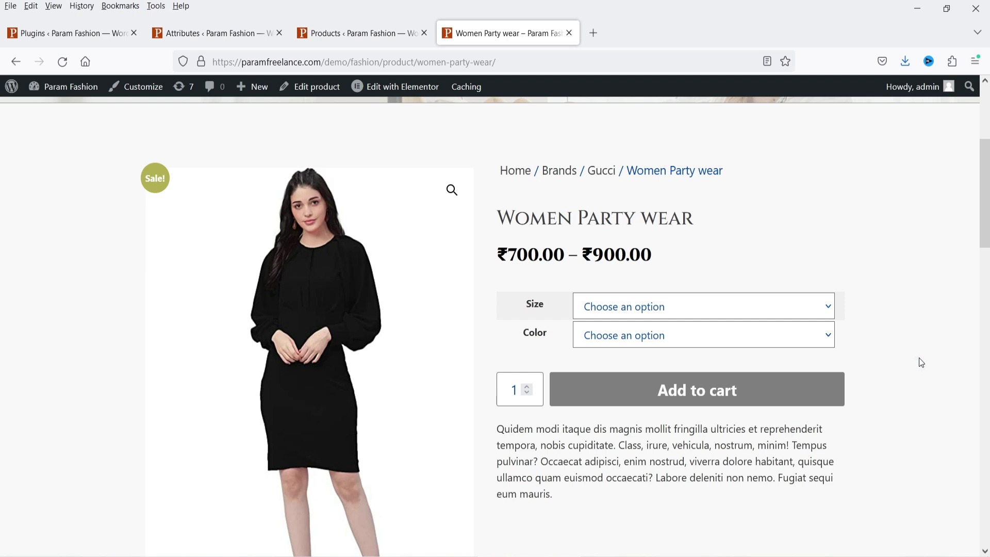
left_click(216, 33)
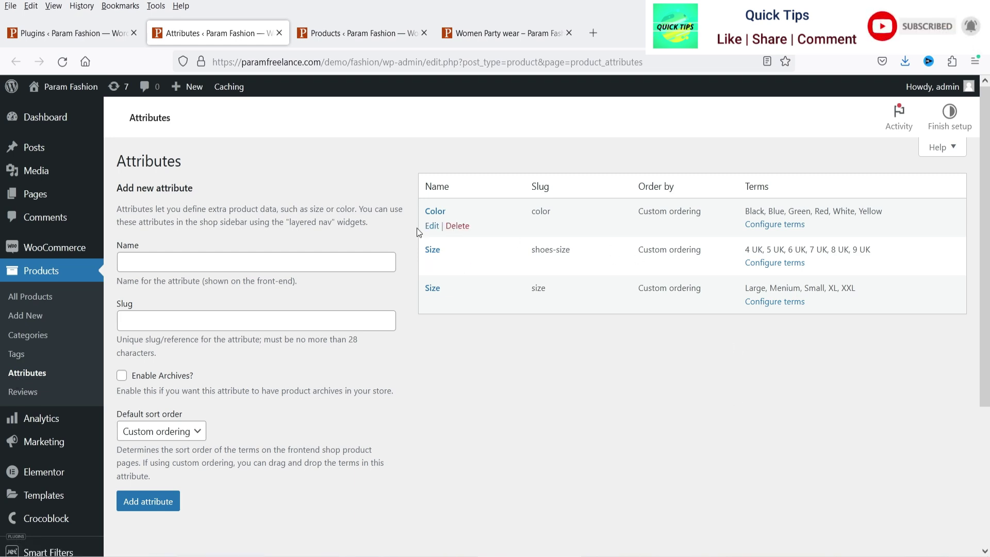
Review the Color attribute's terms, then open the Women Party wear product editor in a new tab
mouse_move(444, 299)
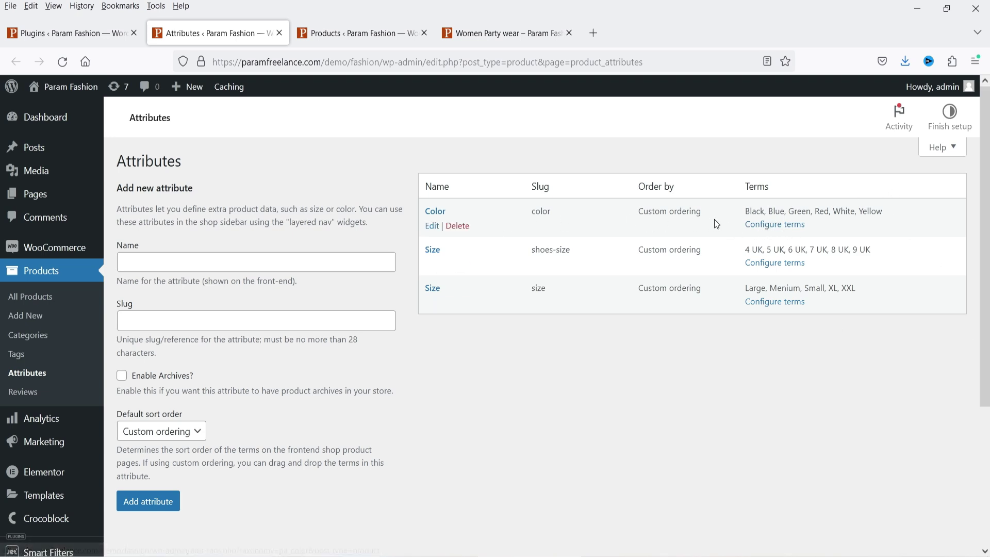
left_click(775, 226)
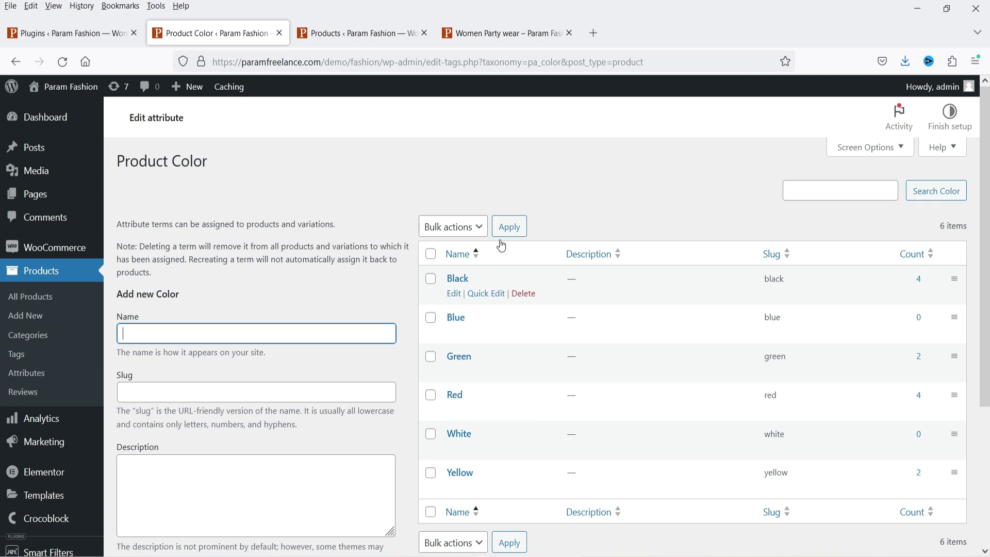
left_click(503, 33)
right_click(309, 89)
left_click(330, 99)
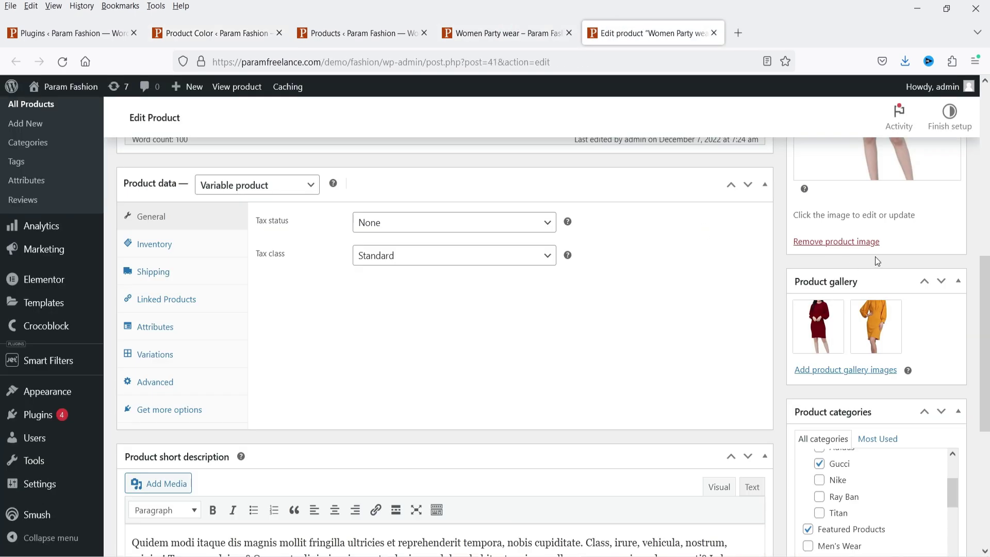
Expand and collapse the dress's variations #54, #57, #56 and #55 to inspect them
left_click(190, 352)
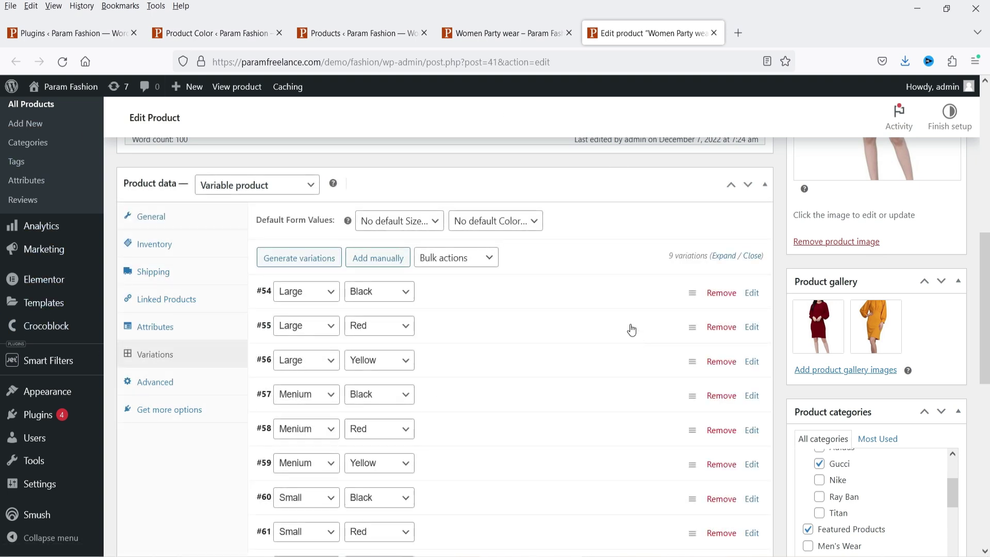
scroll(618, 309, "down", 3)
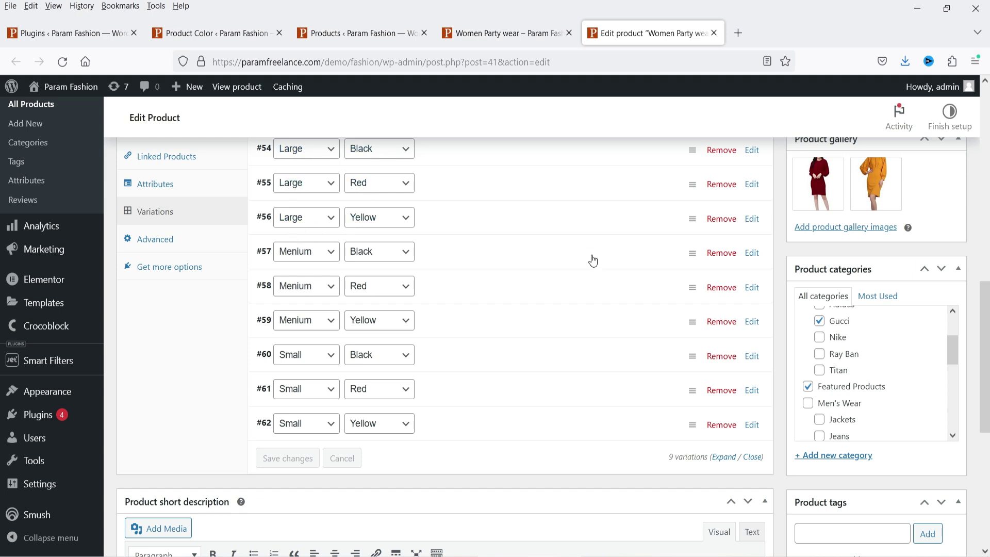
scroll(593, 261, "up", 2)
left_click(488, 228)
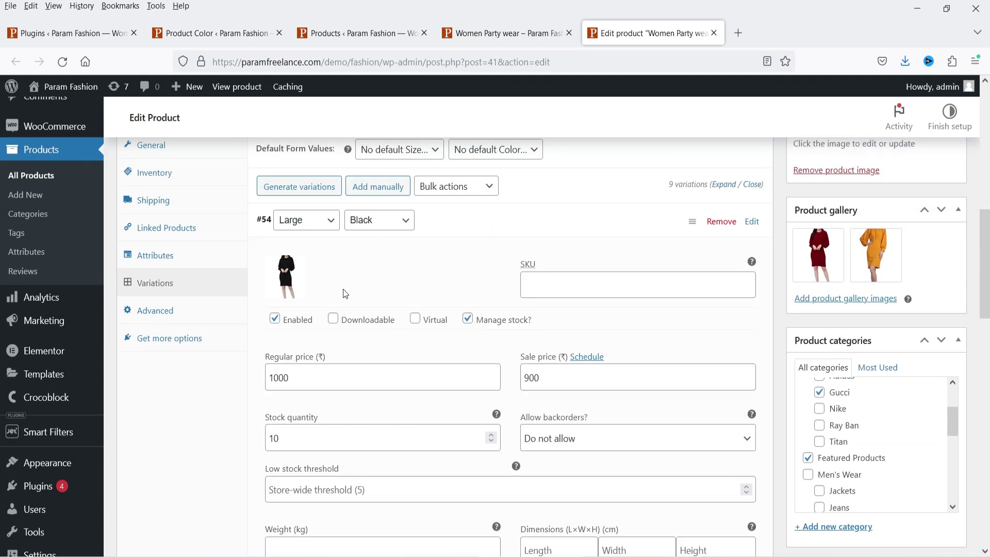
left_click(495, 227)
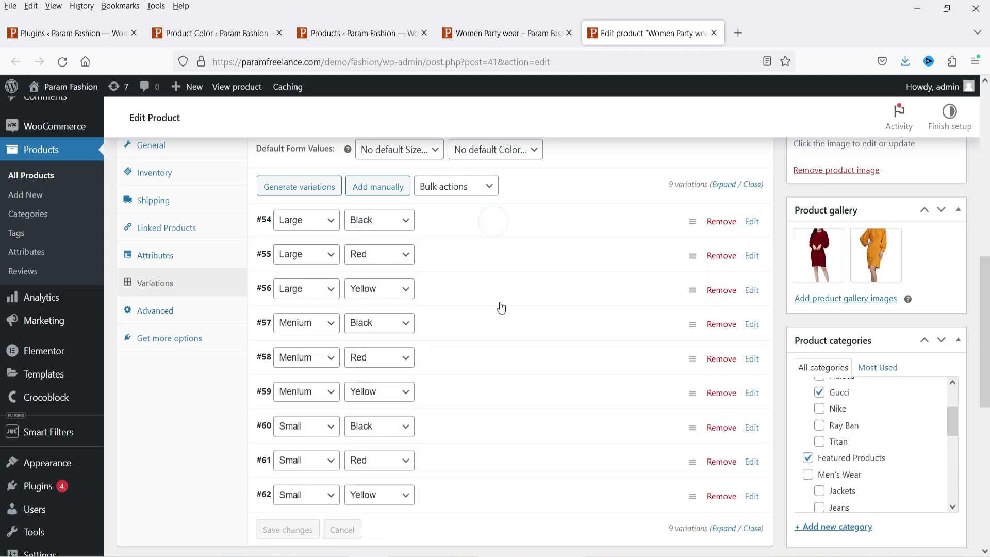
left_click(470, 329)
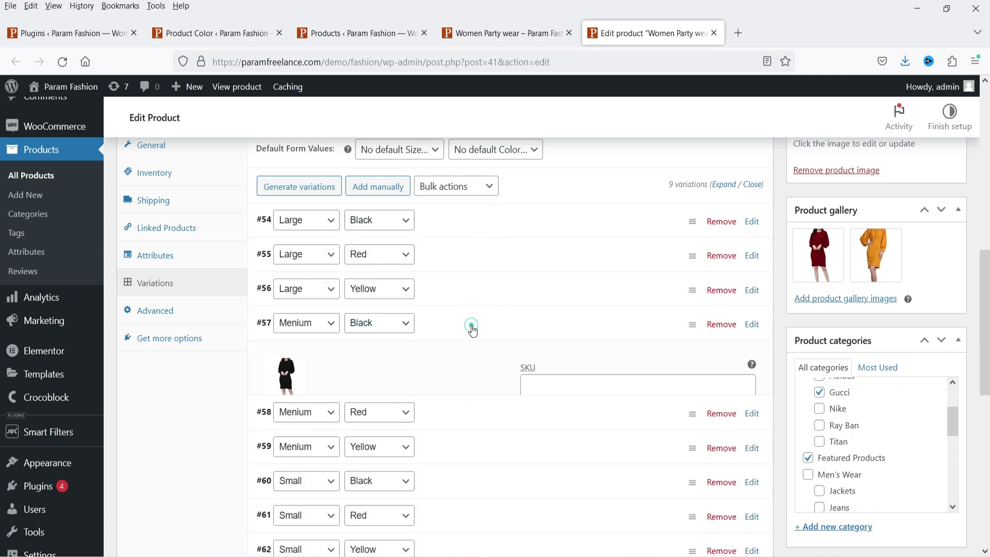
left_click(460, 323)
left_click(458, 289)
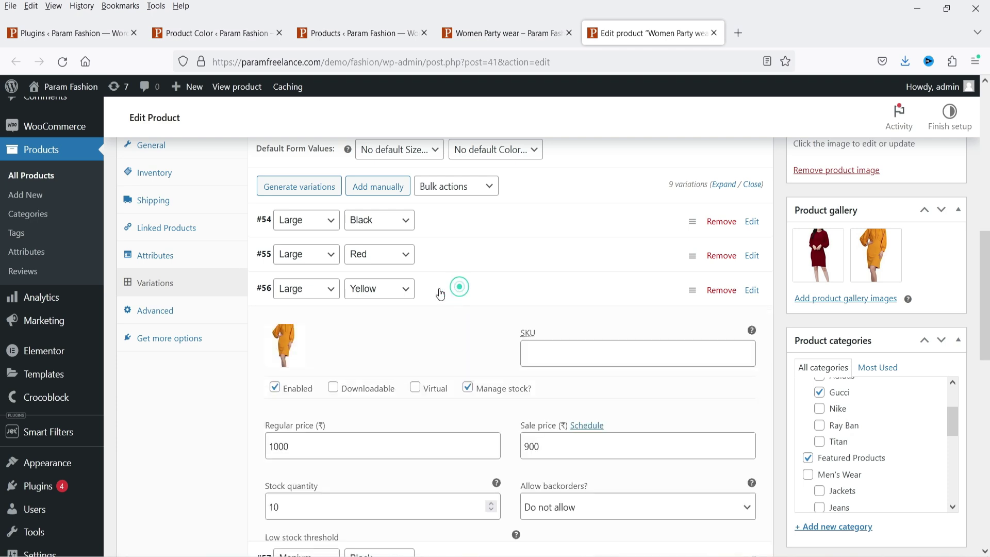
left_click(471, 297)
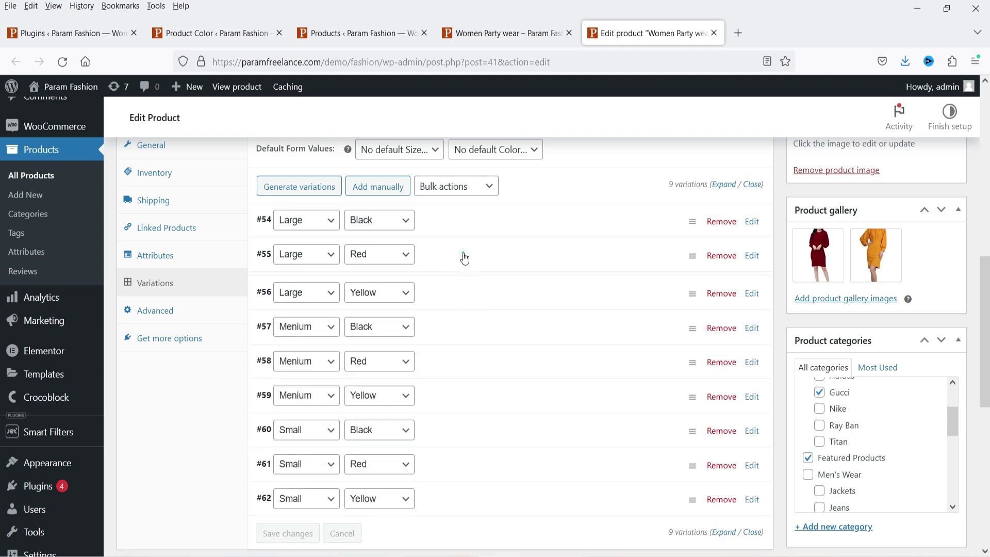
left_click(464, 255)
left_click(473, 259)
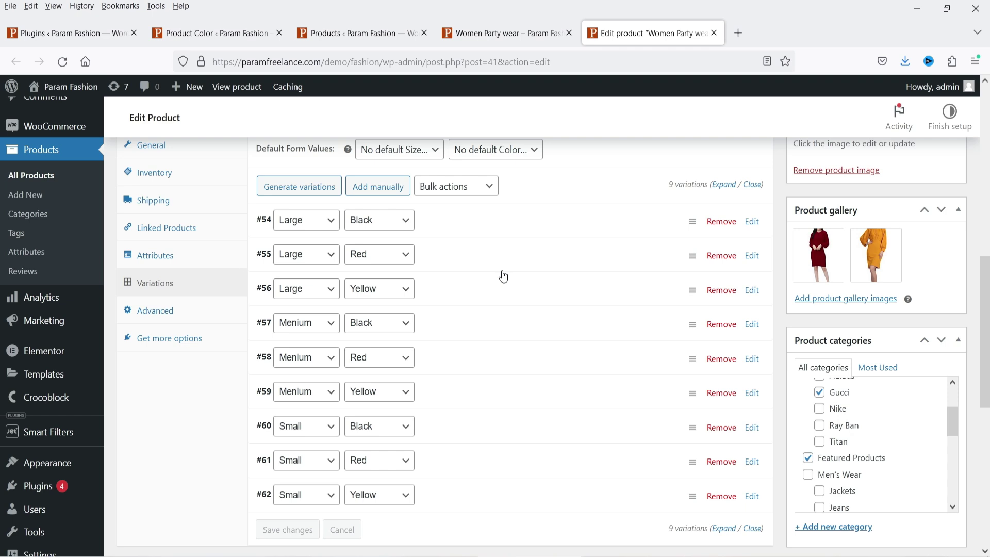
Recheck the dress page's Size dropdown, then go to the installed plugins list
left_click(495, 34)
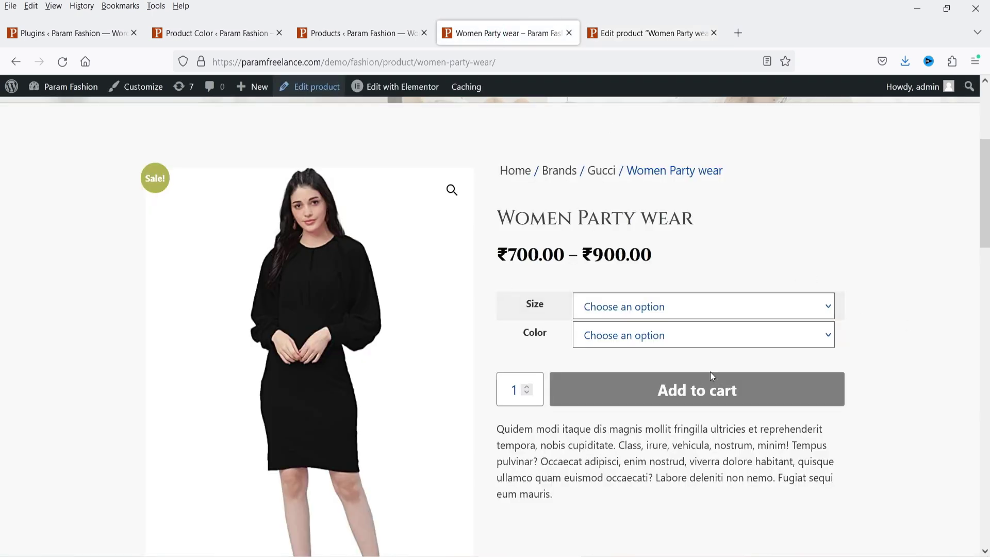
left_click(652, 306)
left_click(651, 306)
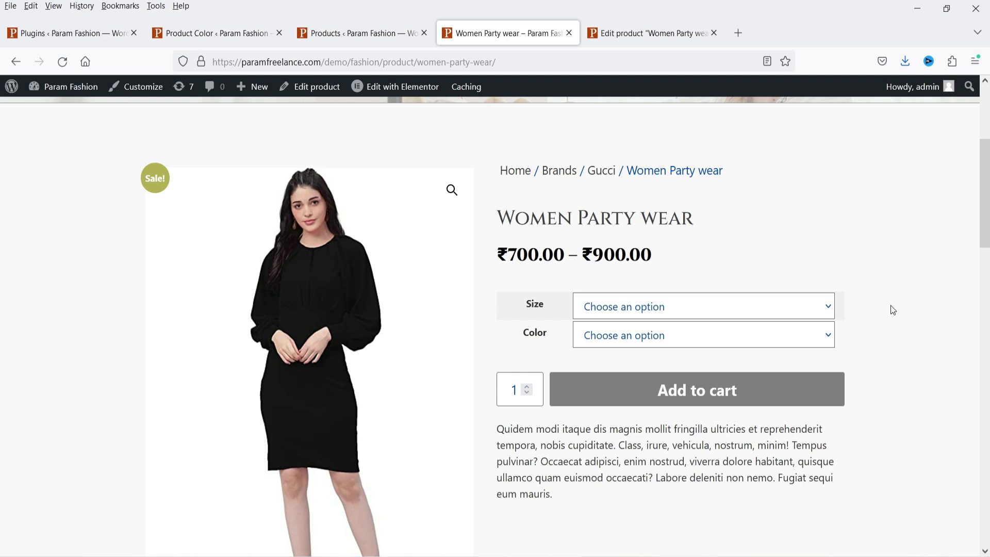
left_click(52, 33)
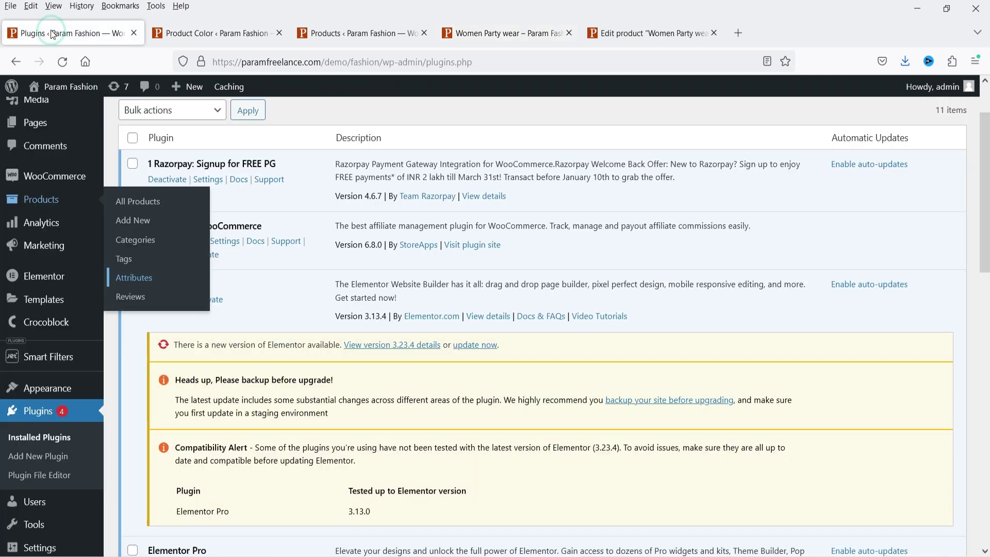
Search Add Plugins for 'variation swatches for woocommerce', then install and activate the first result
left_click(203, 120)
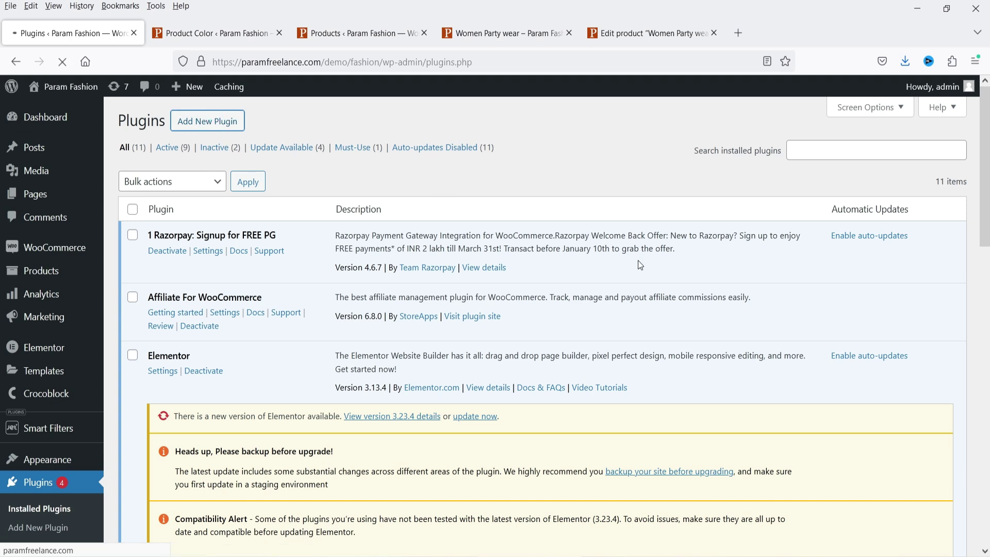
type("variation swa")
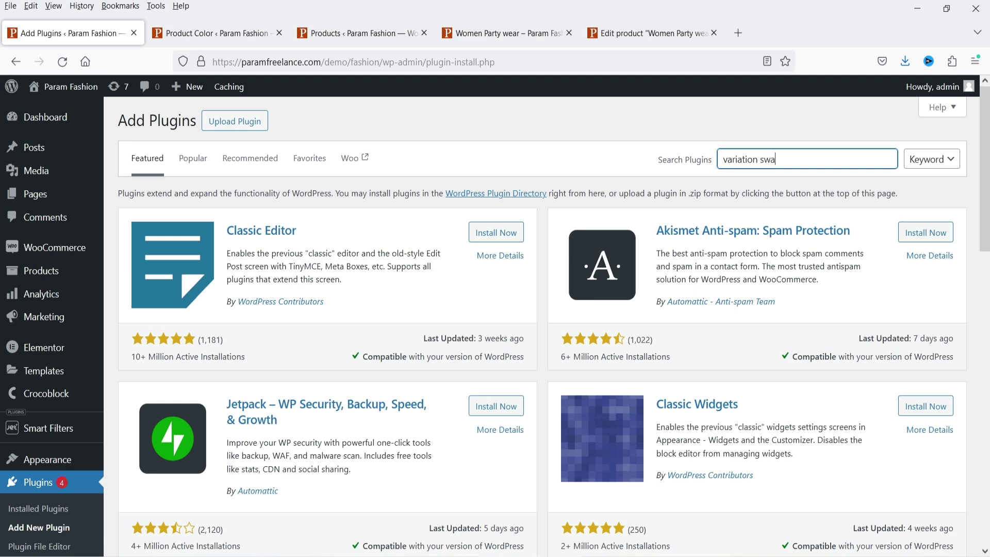
type("tches for woocommerce")
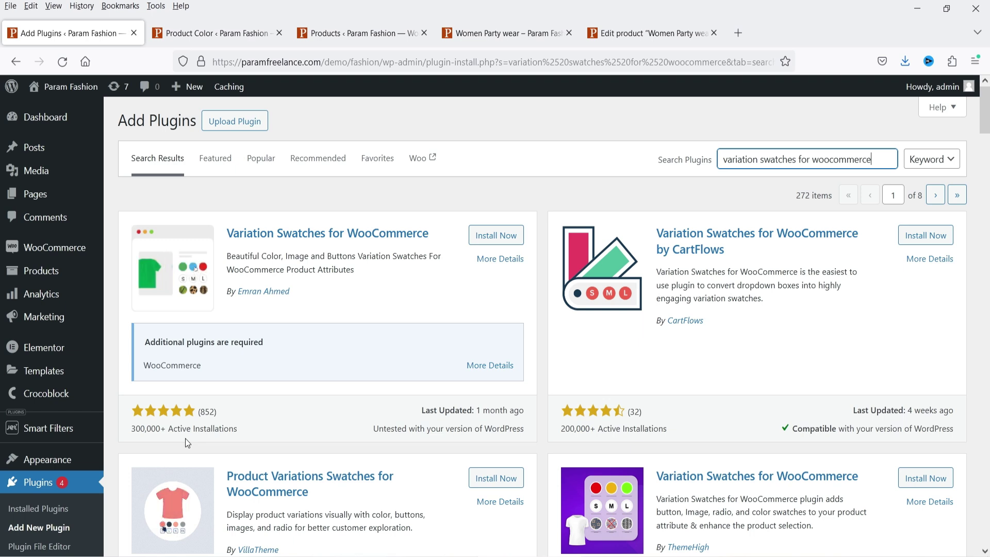
left_click(510, 237)
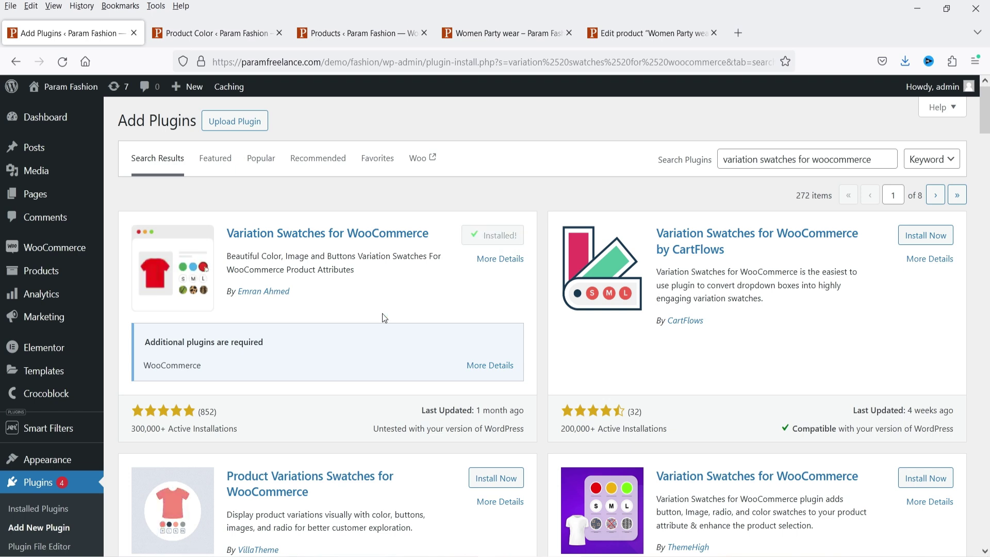
left_click(492, 236)
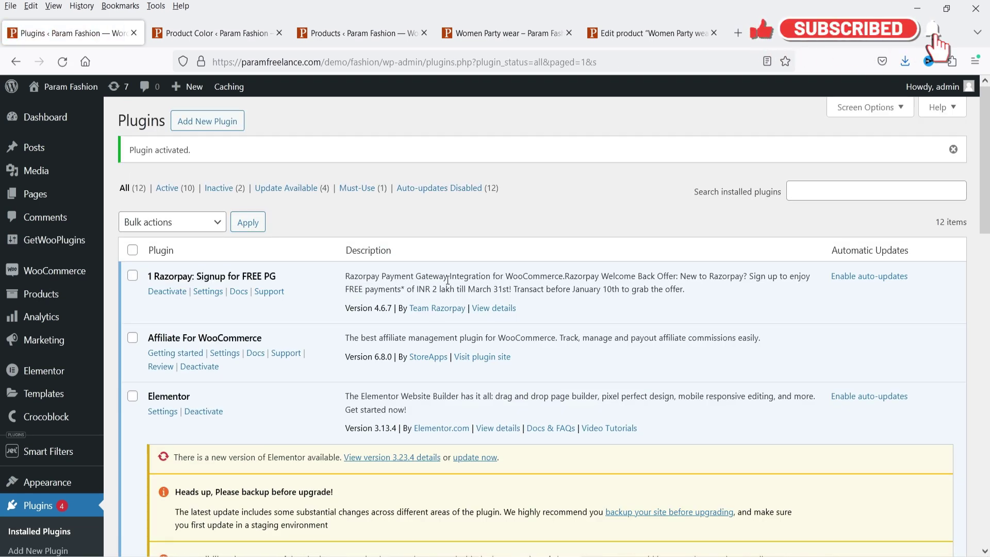
Open the GetWooPlugins swatches settings, compare the dress's Color and Size dropdowns, then view Advanced options
left_click(53, 247)
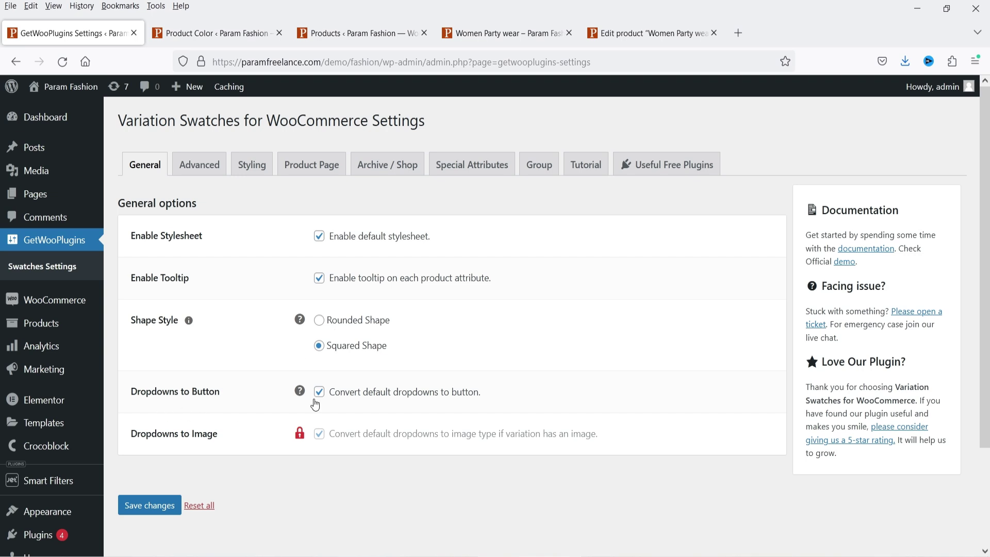
left_click(516, 33)
left_click(639, 336)
left_click(642, 335)
left_click(646, 304)
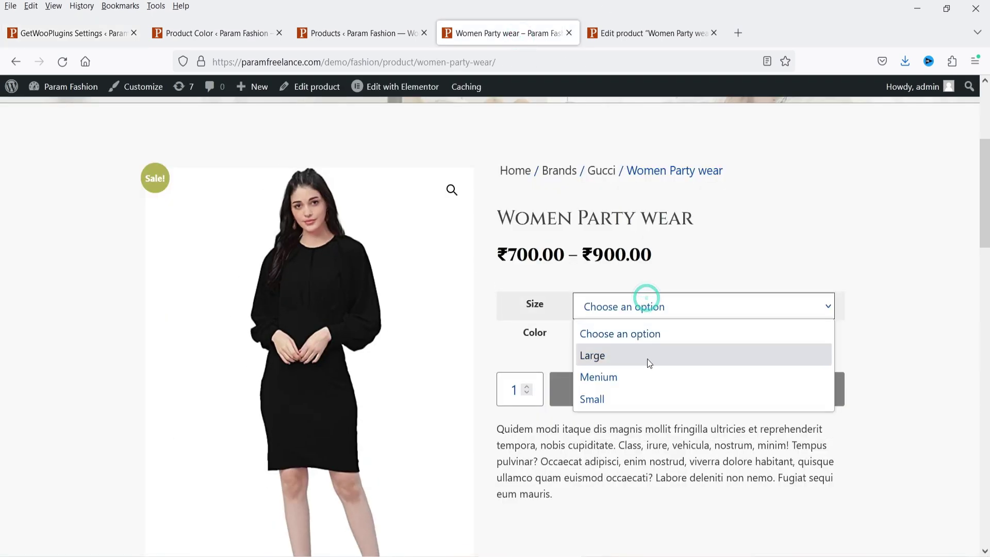
left_click(897, 340)
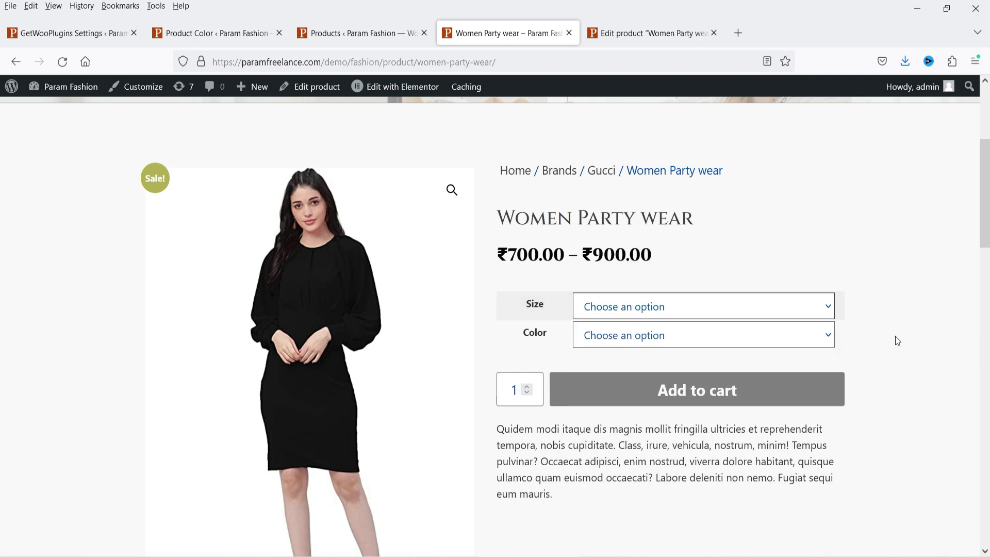
left_click(72, 32)
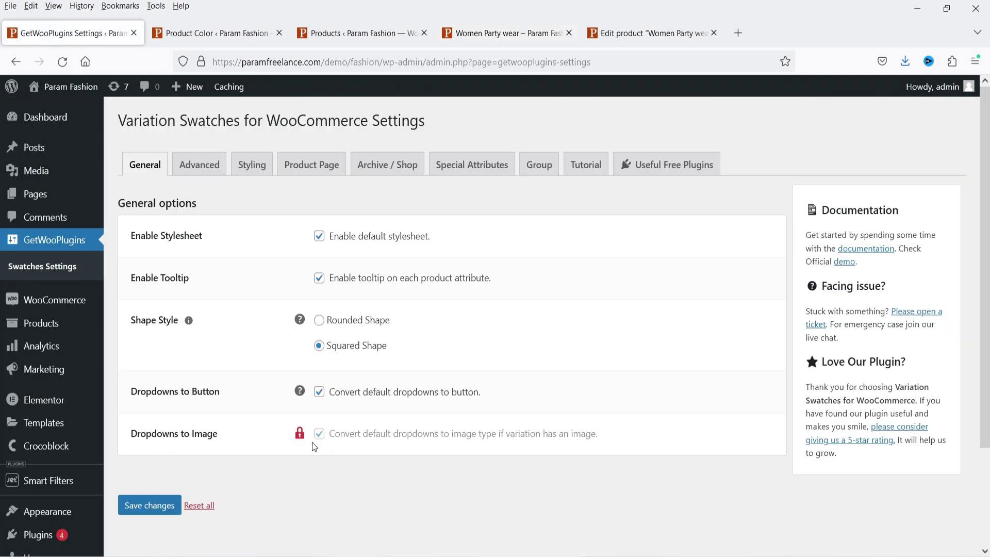
left_click(199, 164)
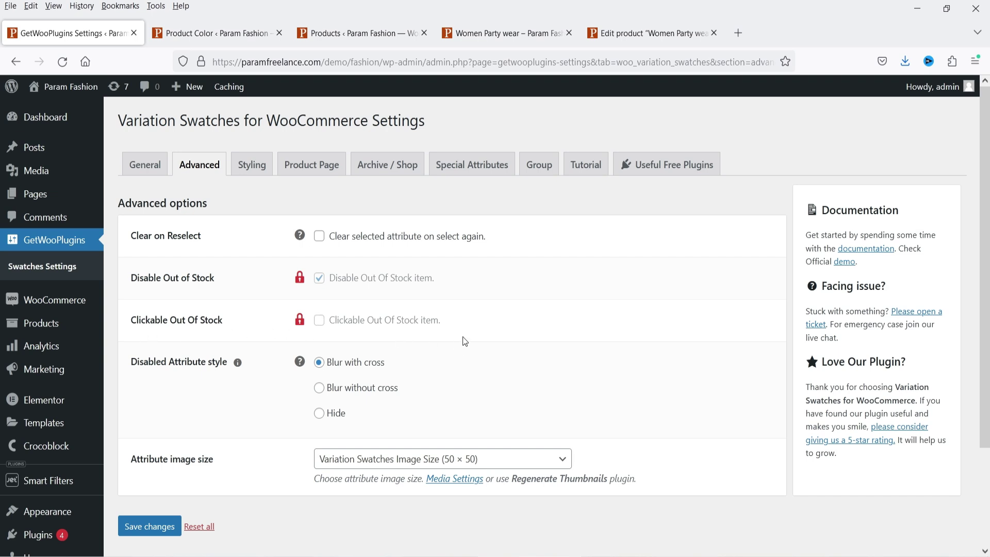
Scroll through the Advanced swatch options, then open and scan the Styling settings
scroll(464, 341, "down", 2)
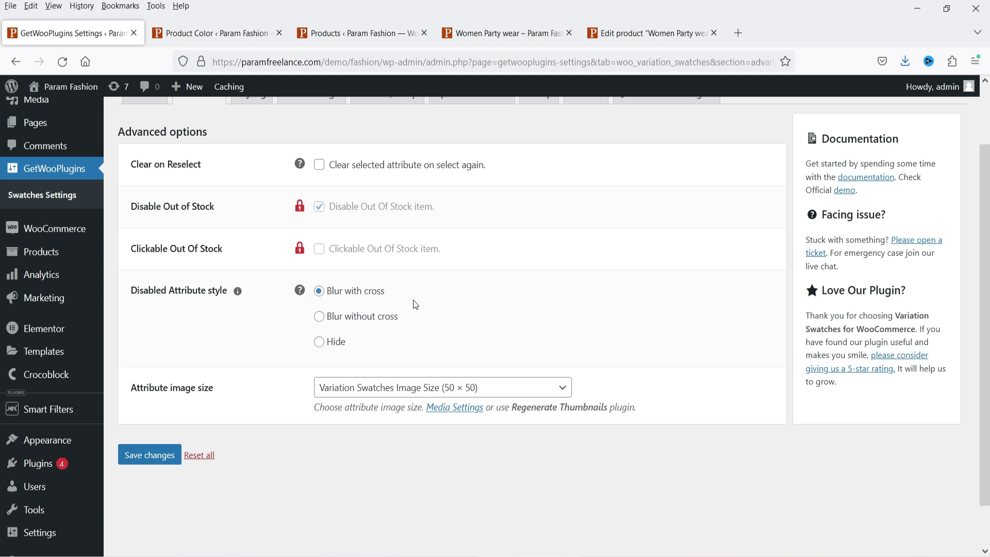
scroll(281, 349, "up", 2)
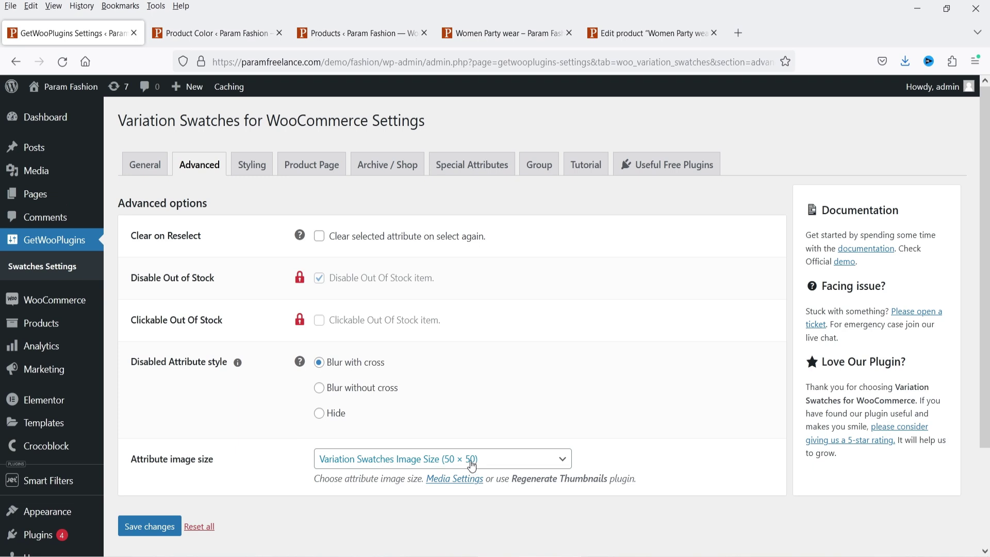
left_click(249, 172)
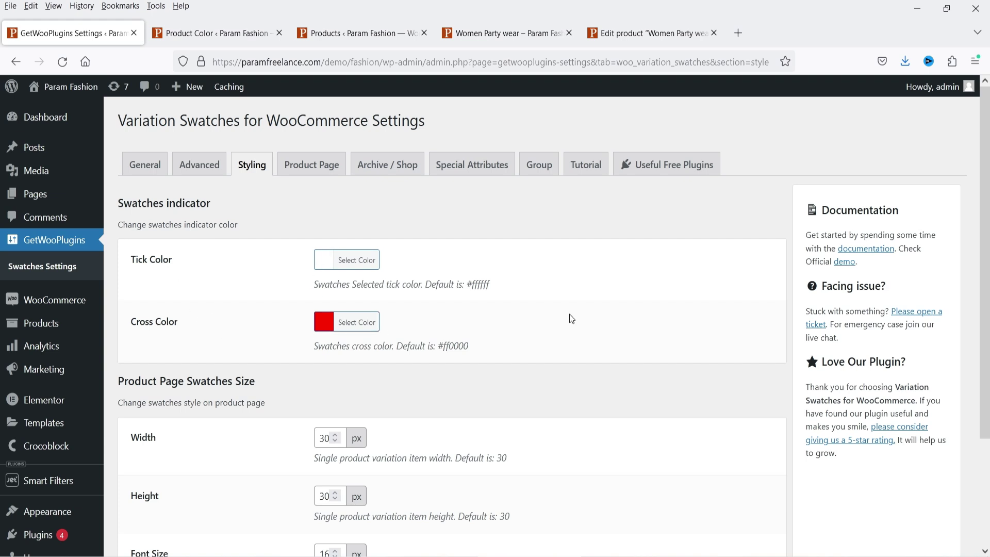
scroll(254, 261, "down", 3)
scroll(398, 294, "up", 3)
Look over the Product Page swatch settings, then scroll through the Archive / Shop options
left_click(312, 164)
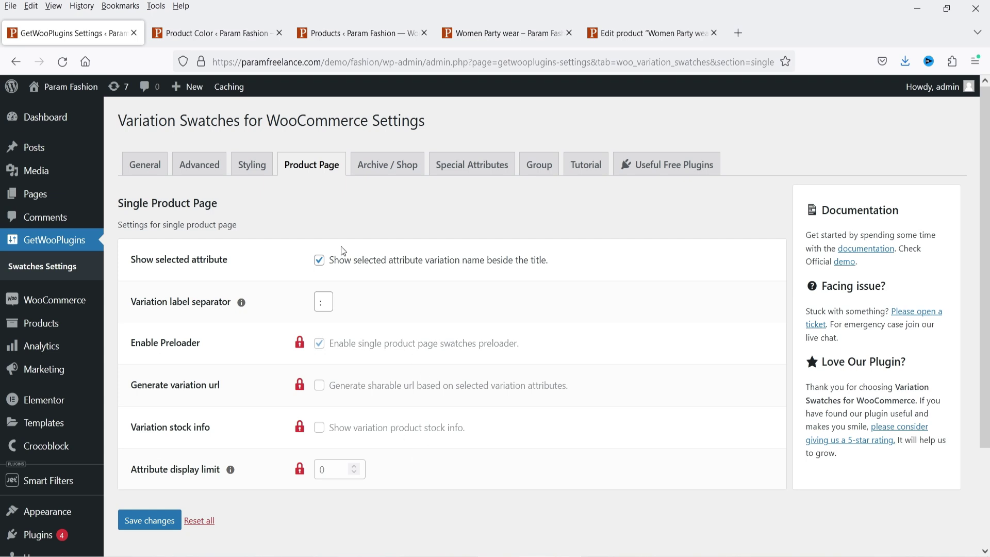
left_click(388, 169)
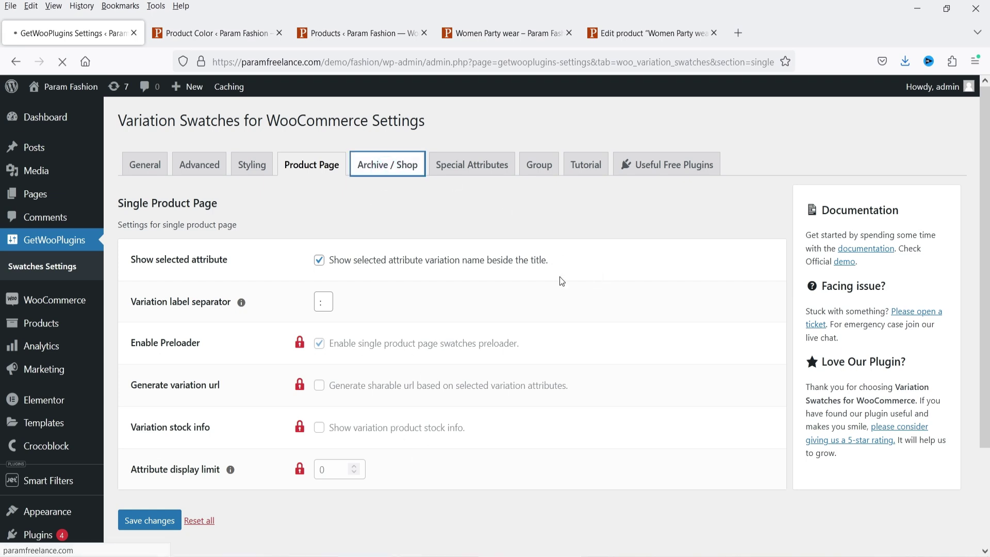
scroll(298, 228, "down", 3)
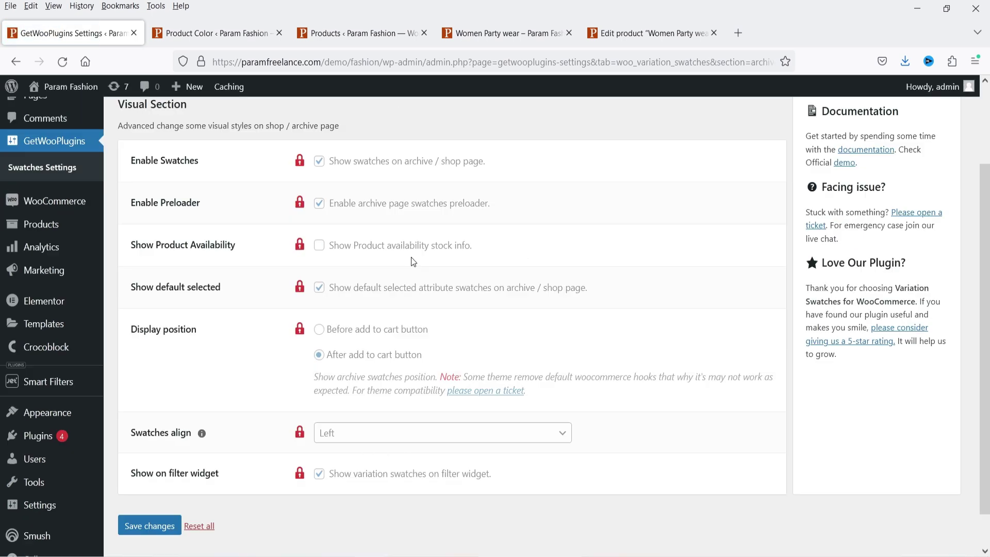
scroll(492, 355, "up", 3)
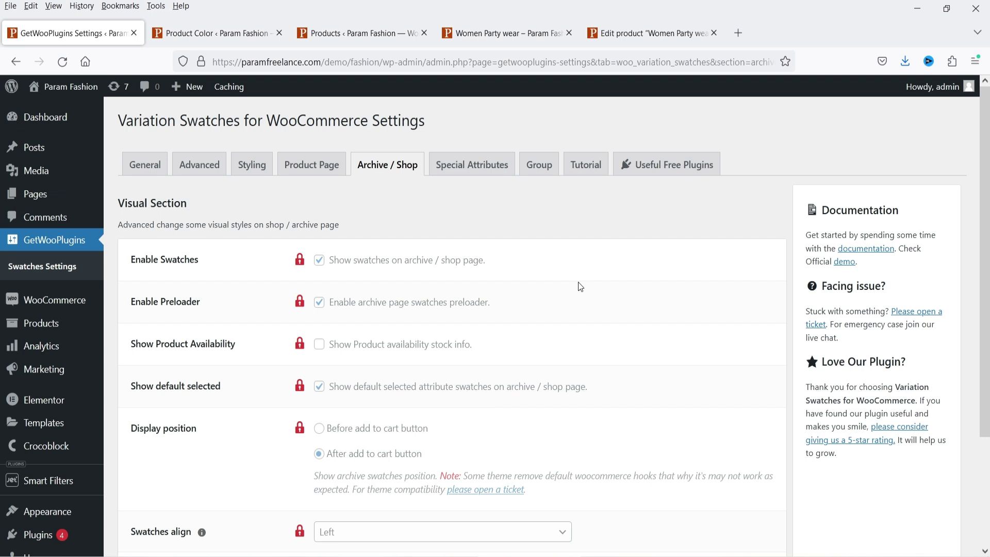
Set the Color attribute's Type to Color, update it, then open its terms list
mouse_move(57, 324)
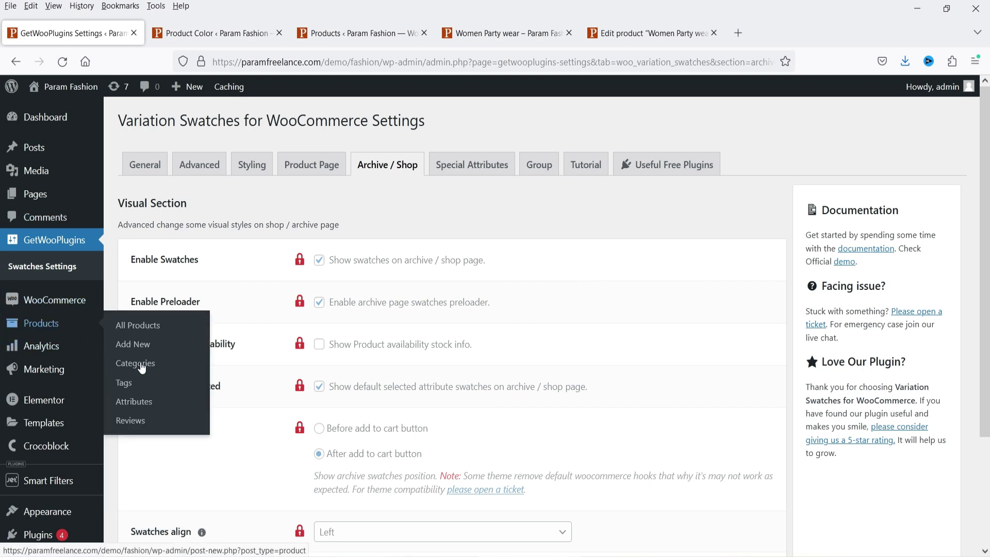
left_click(148, 403)
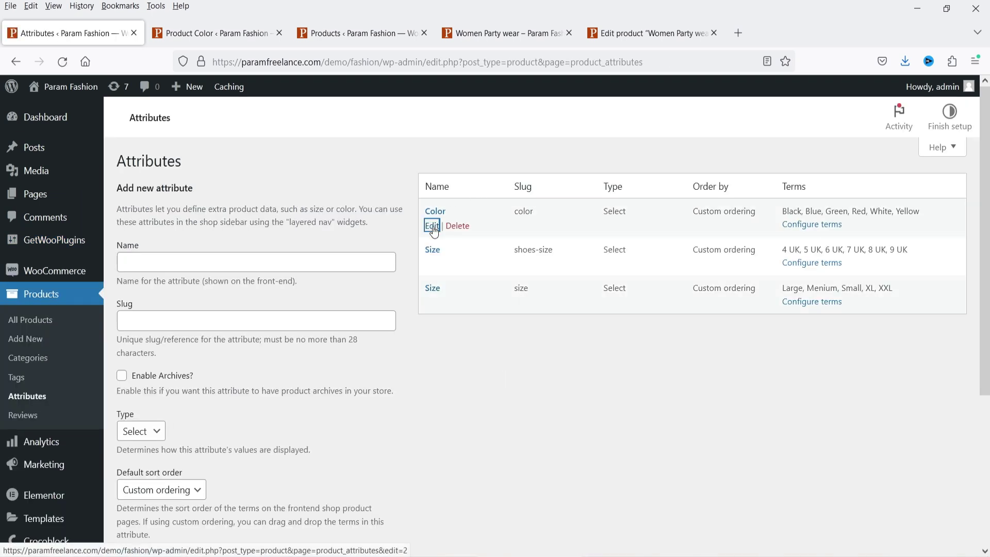
left_click(432, 225)
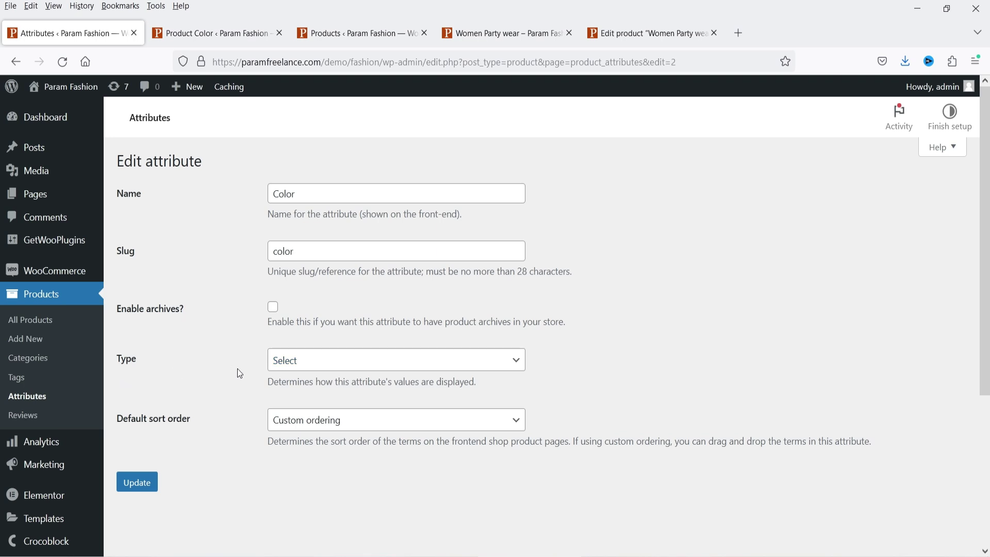
left_click(344, 365)
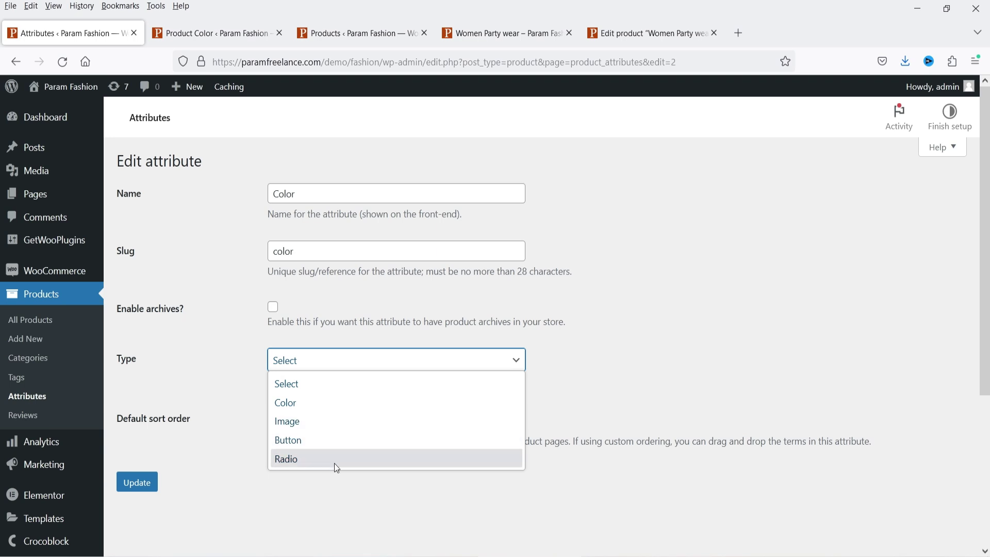
left_click(302, 400)
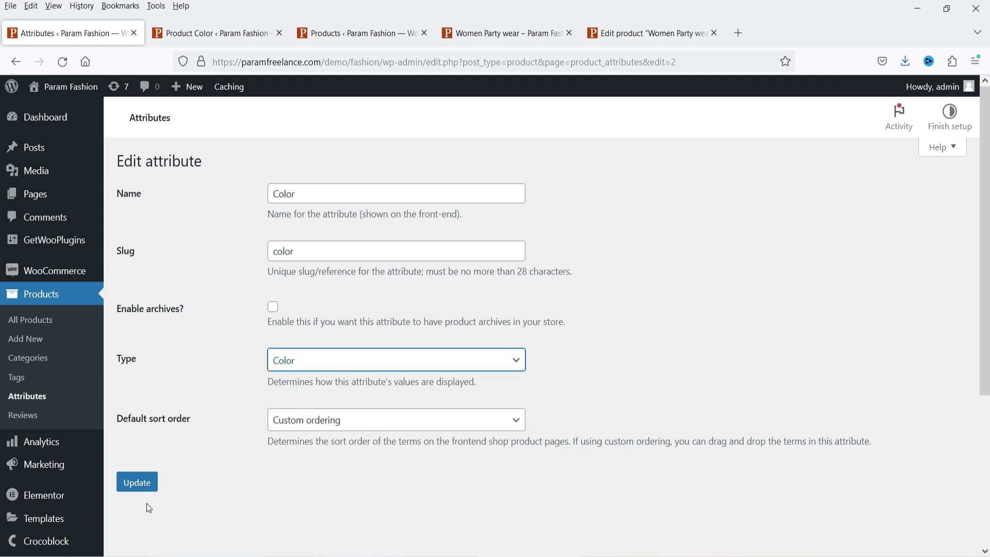
left_click(137, 483)
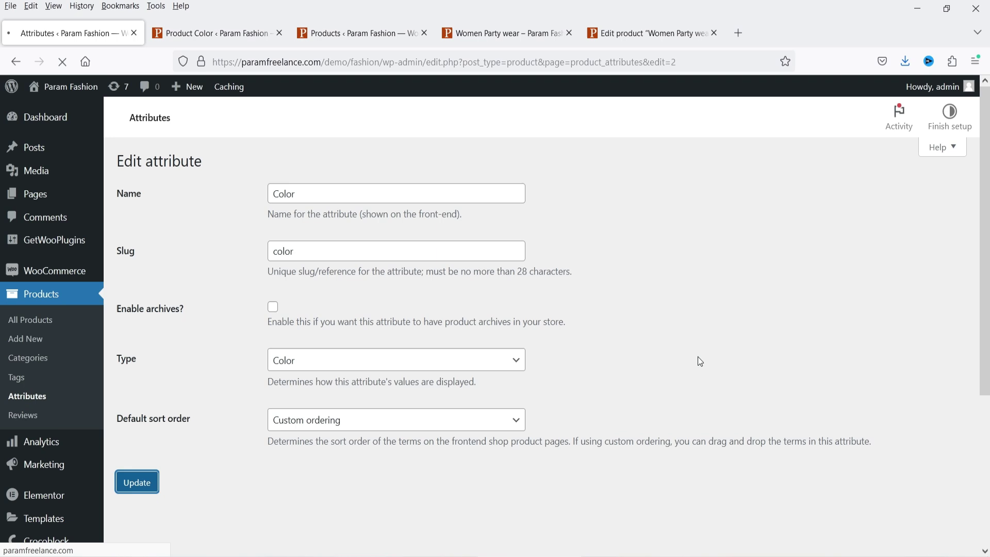
left_click(153, 214)
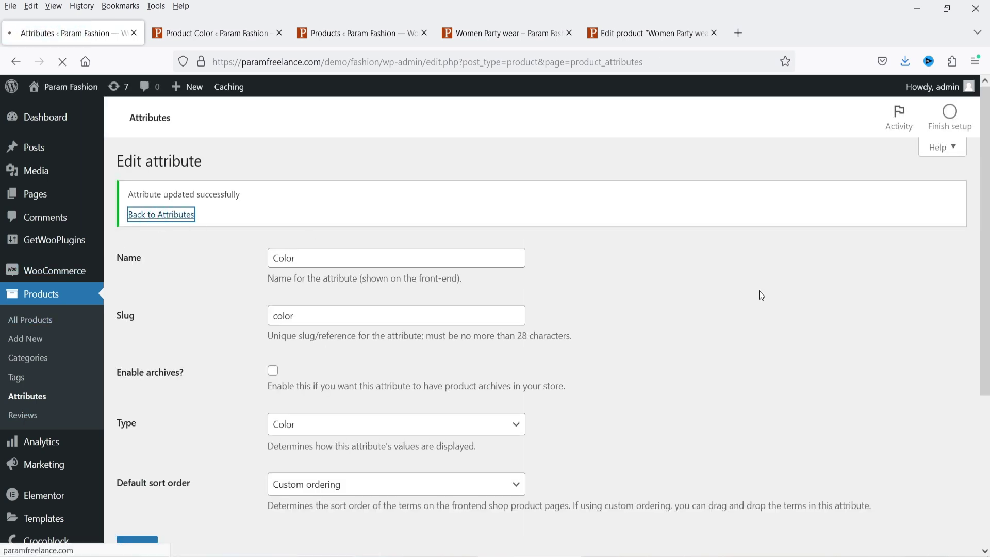
left_click(811, 231)
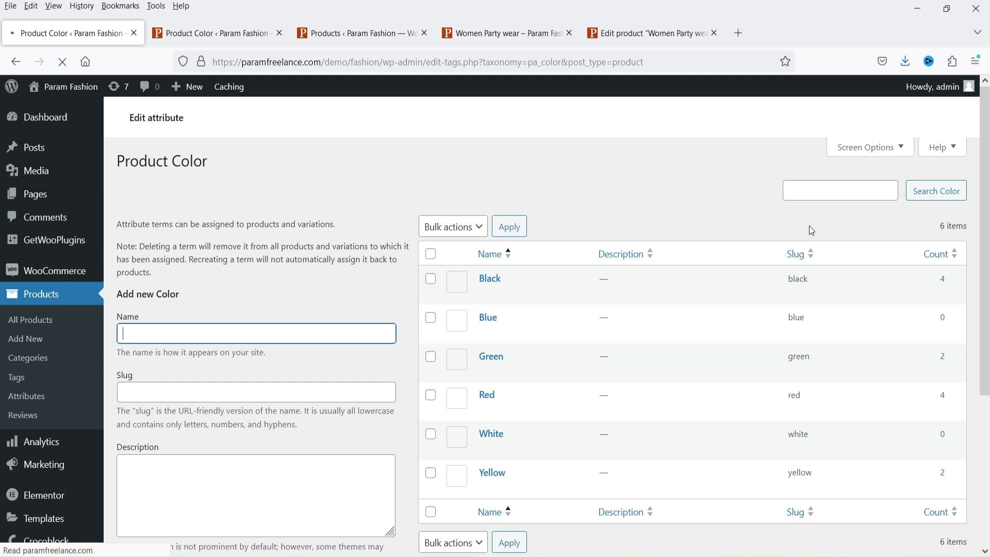
Give the Black color term a black swatch colour and save it
scroll(640, 190, "down", 1)
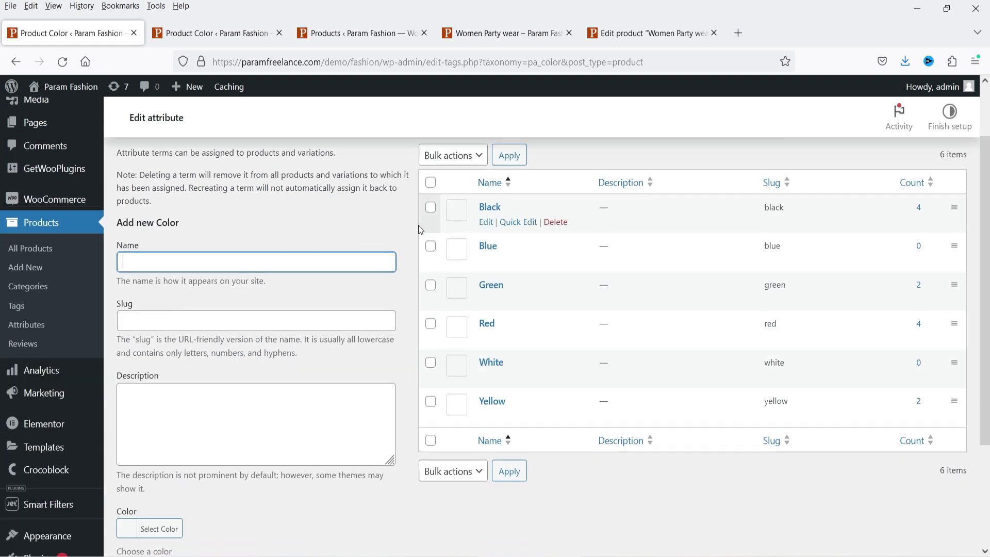
left_click(485, 223)
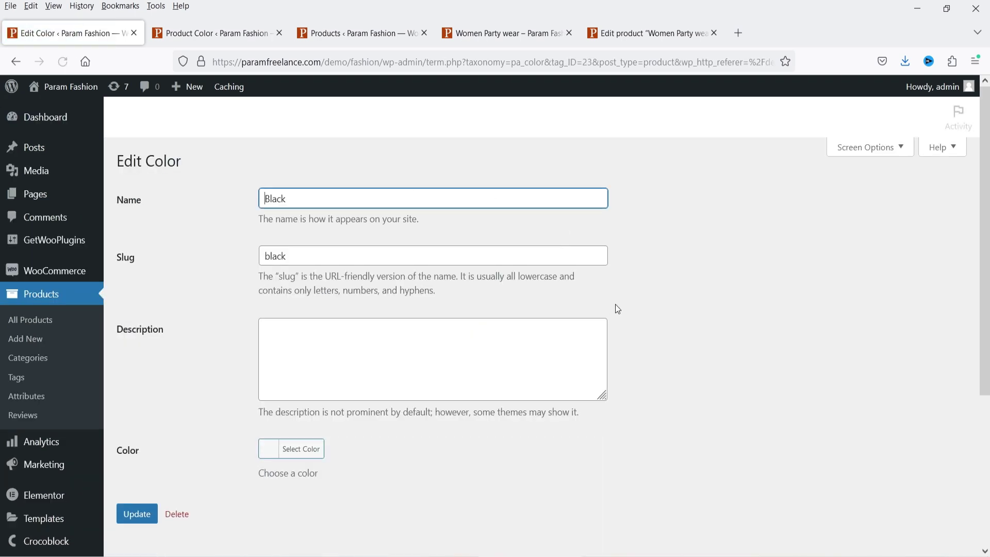
left_click(270, 449)
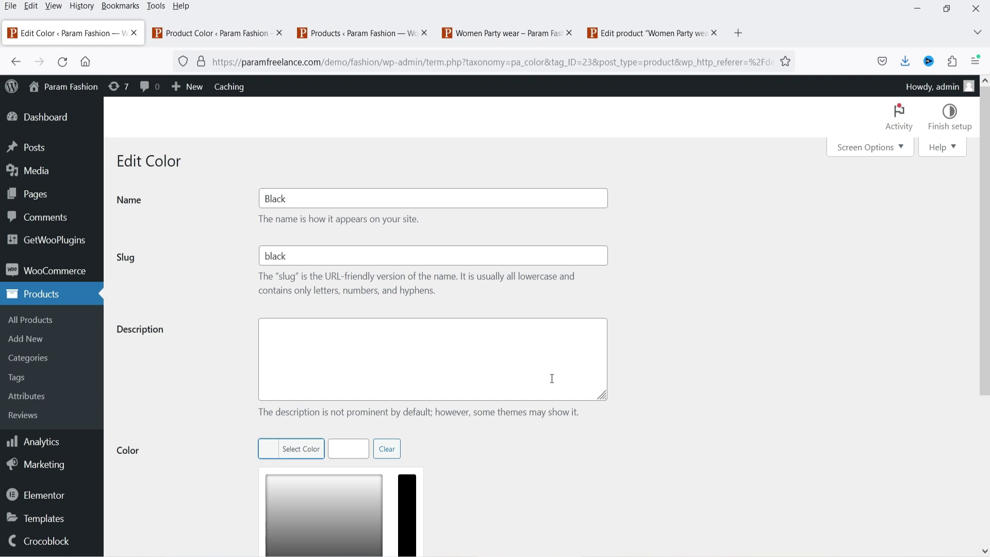
scroll(551, 379, "down", 4)
left_click(273, 393)
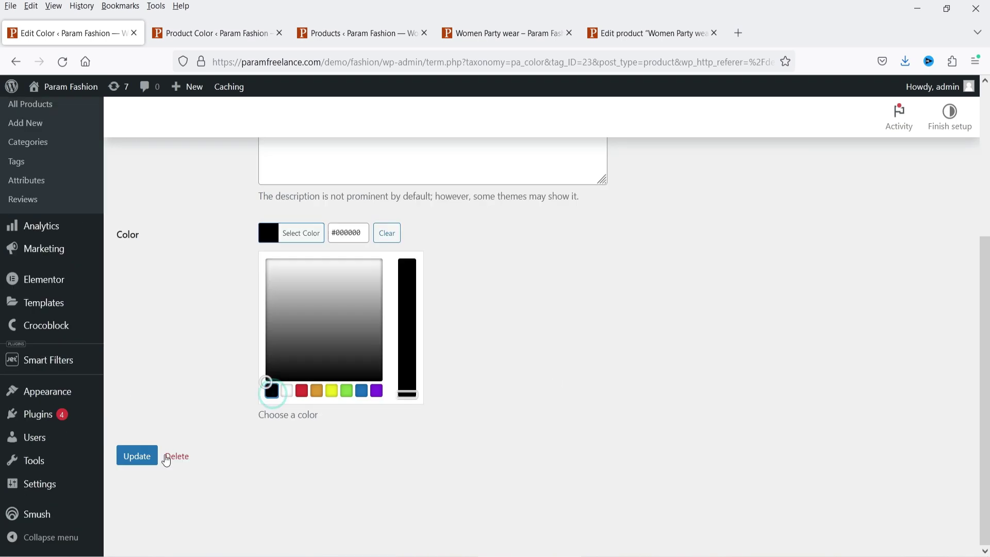
left_click(149, 456)
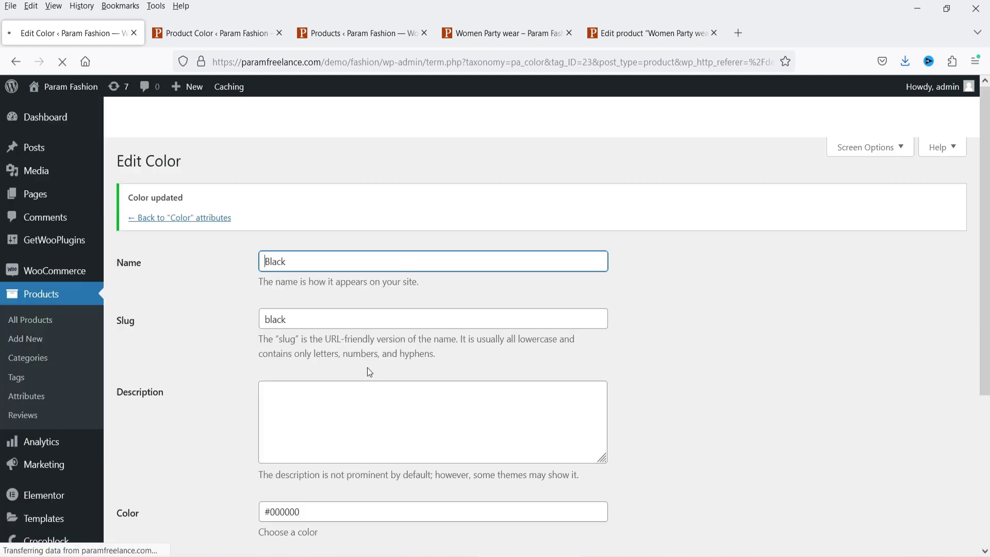
left_click(177, 217)
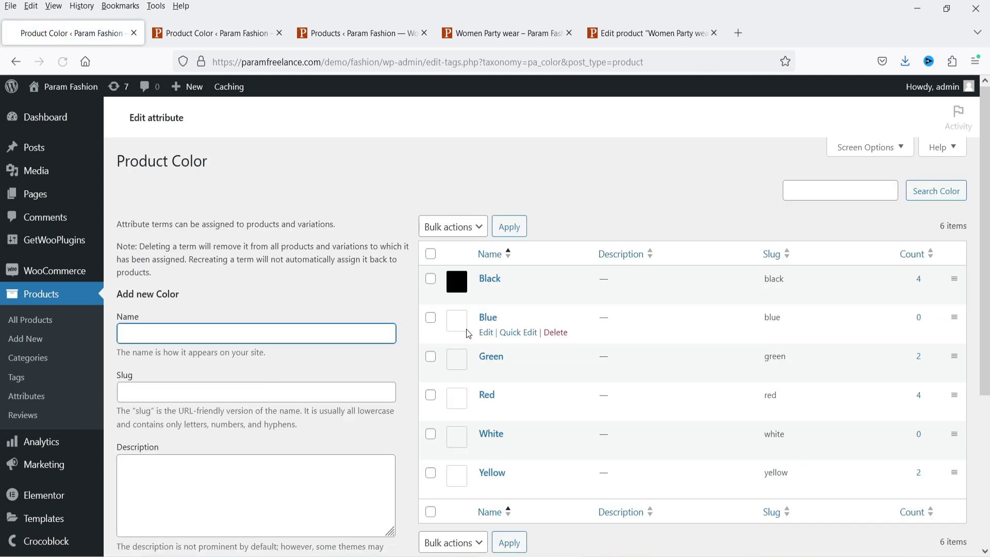
Set the Blue term's swatch to a deep blue, #0202e0, and save it
left_click(487, 331)
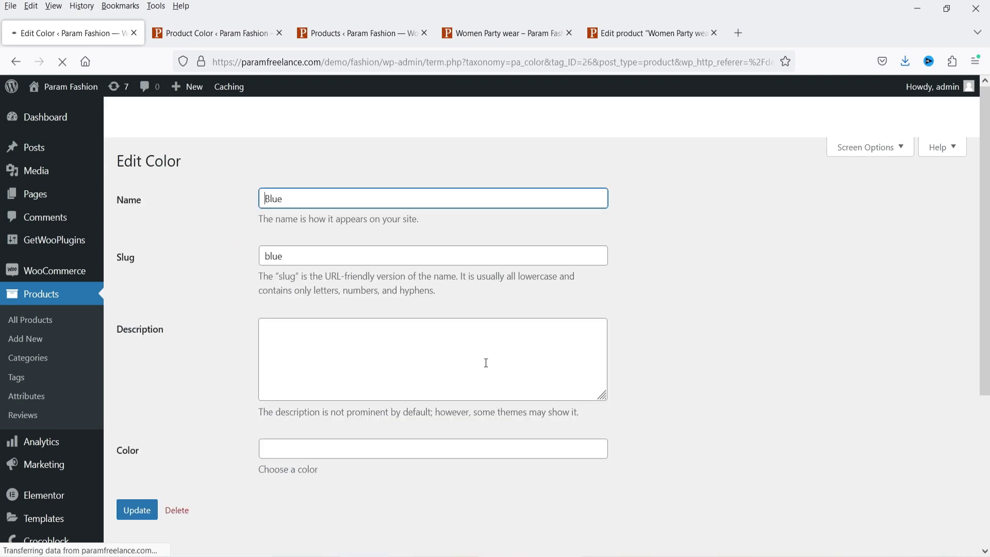
scroll(620, 335, "down", 4)
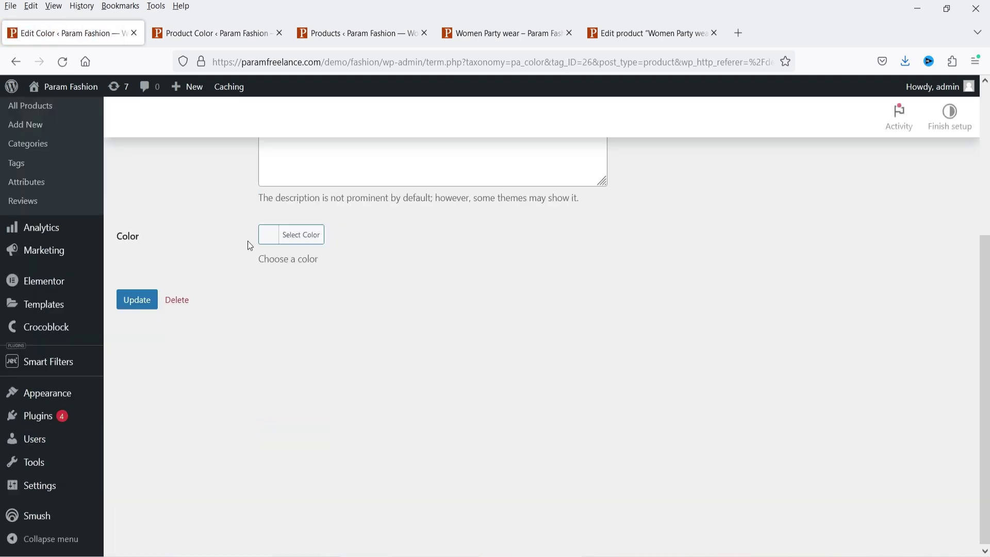
left_click(268, 234)
left_click(363, 394)
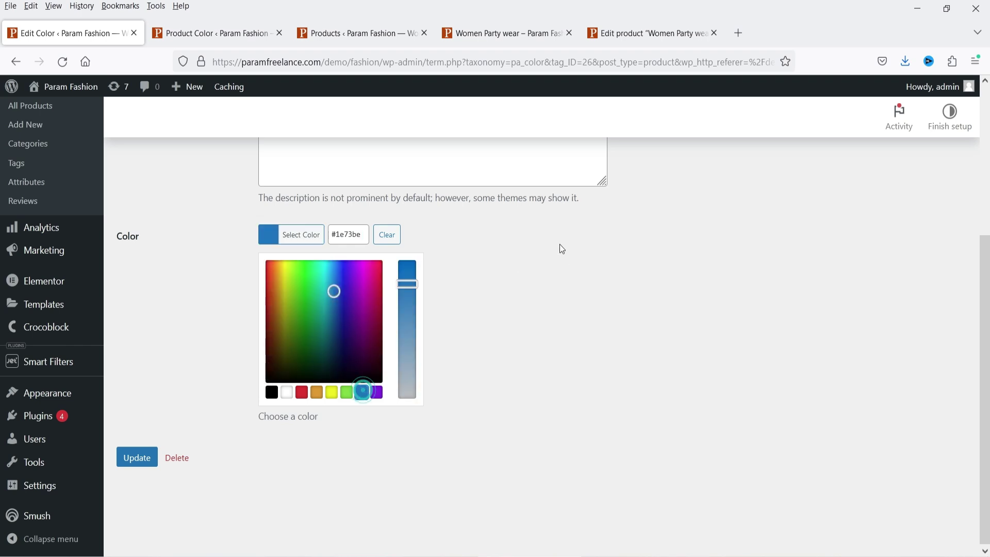
left_click_drag(407, 283, 407, 264)
left_click_drag(349, 297, 345, 276)
left_click(145, 456)
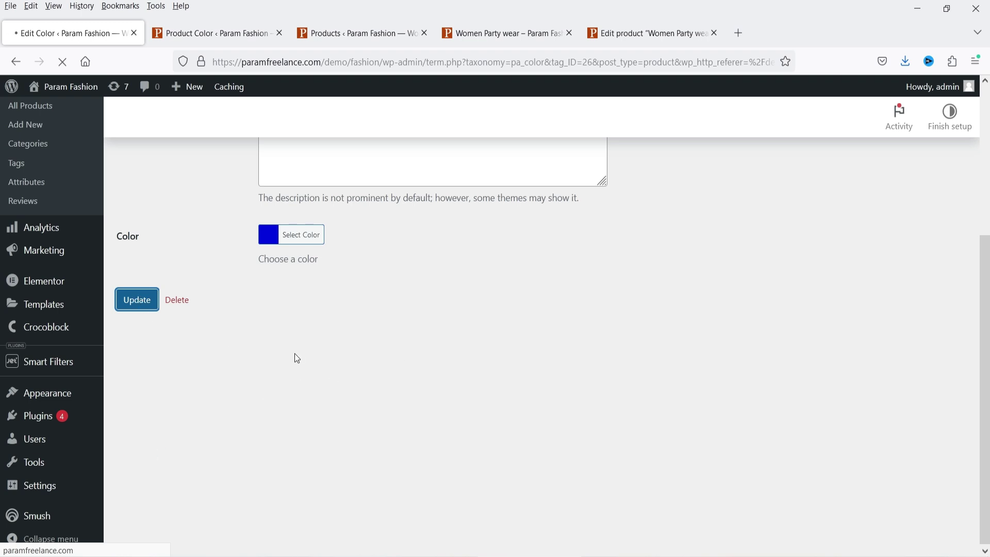
left_click(210, 217)
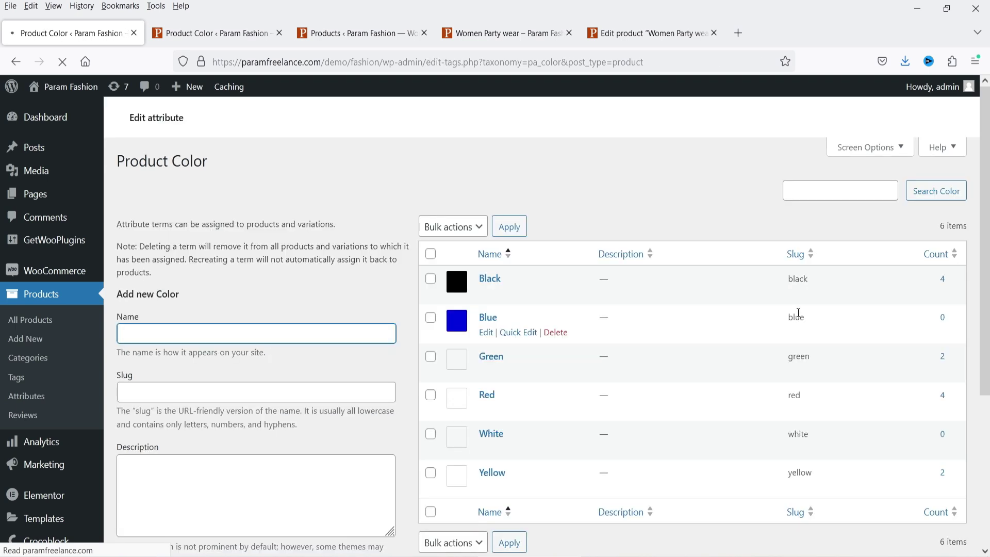
Give the Green, Red and Yellow terms their matching preset swatch colours
left_click(484, 358)
scroll(307, 354, "down", 5)
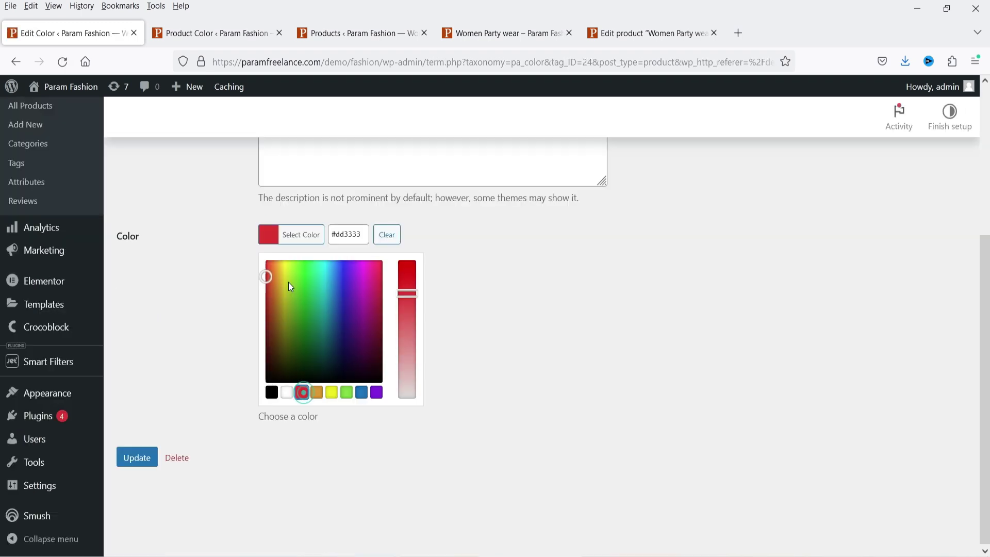
left_click(432, 343)
left_click(135, 296)
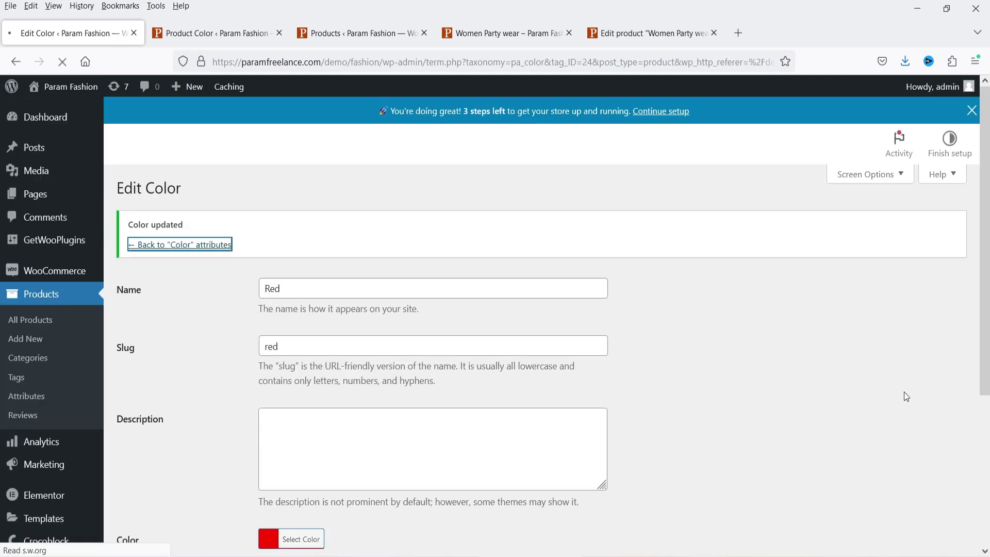
left_click(331, 535)
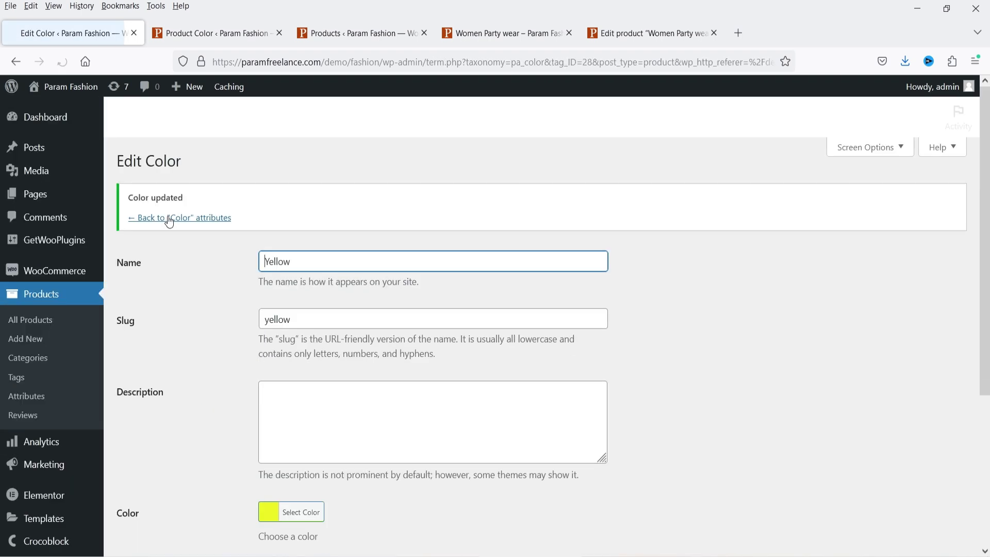
left_click(165, 217)
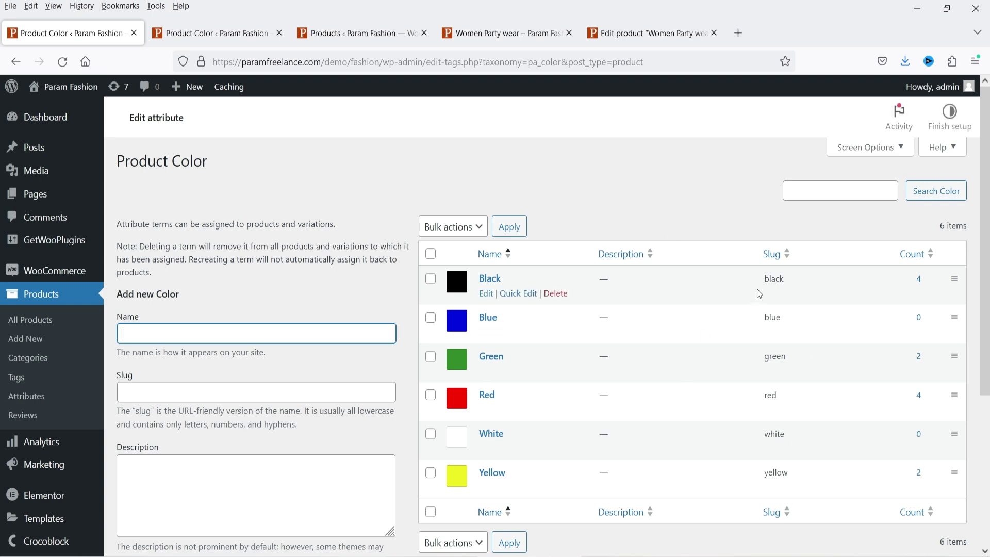
left_click(30, 358)
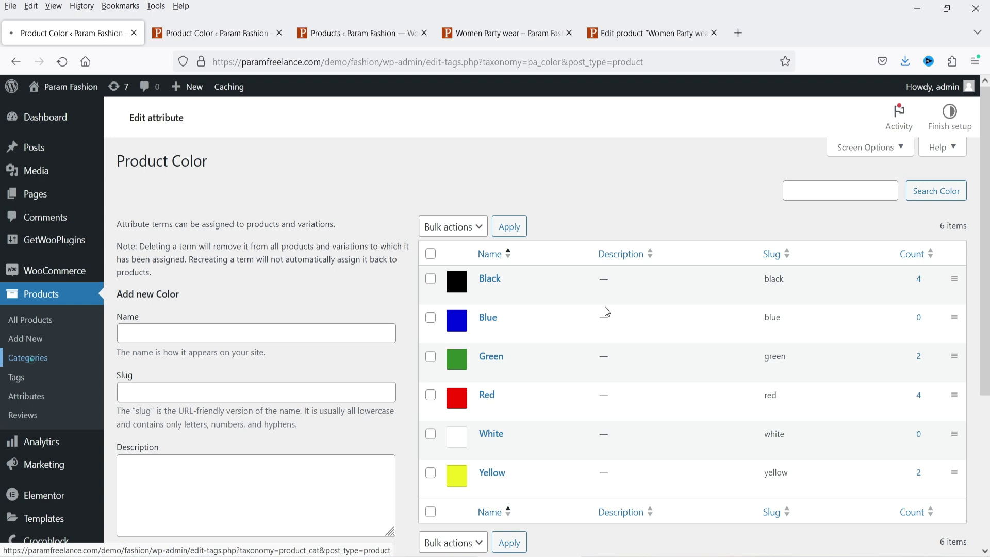
left_click(27, 396)
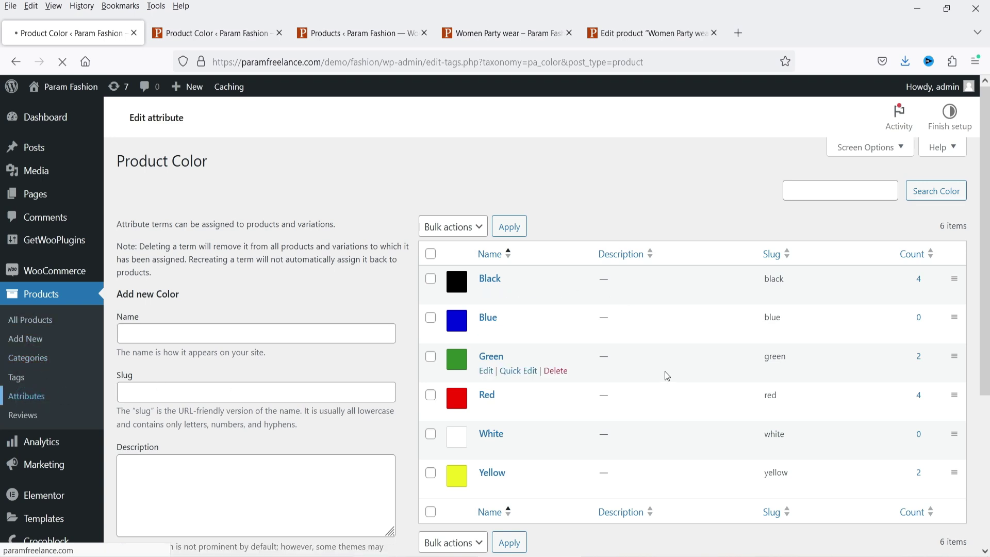
Change the Size attribute's type to Radio and save the change
left_click(432, 304)
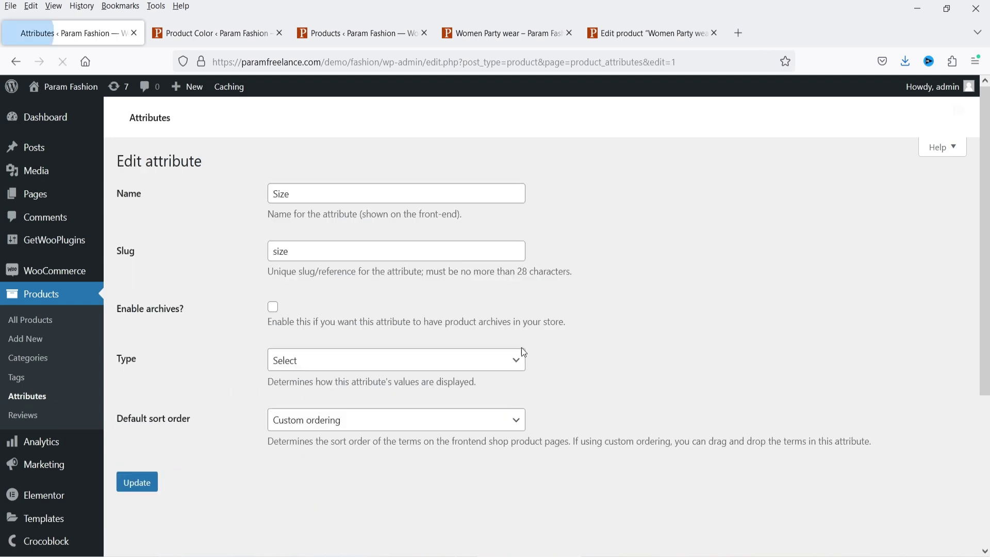
left_click(323, 360)
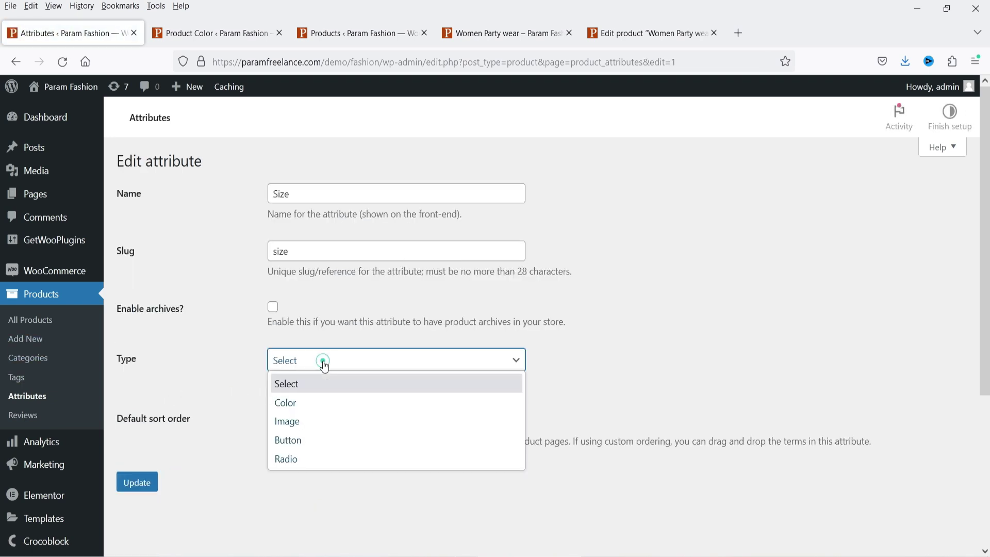
left_click(330, 461)
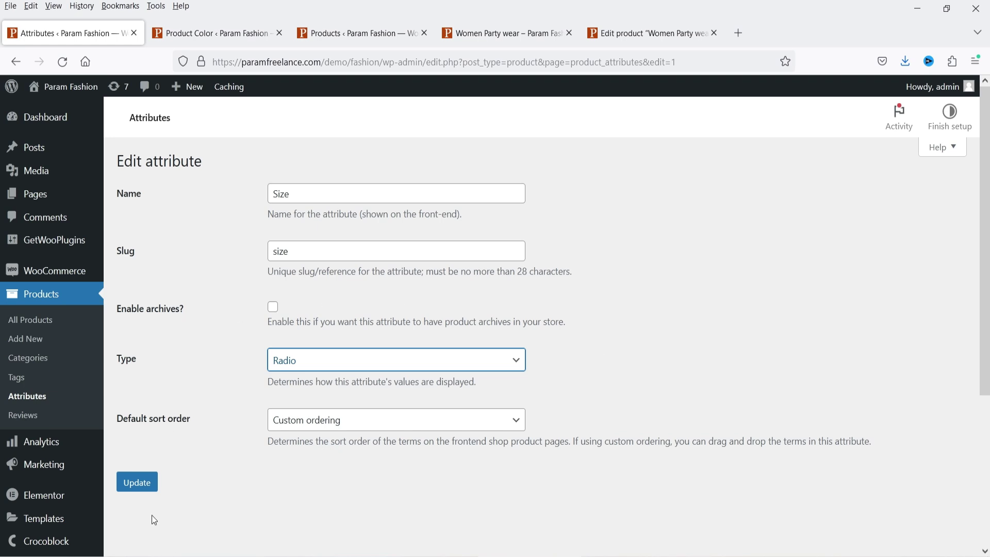
left_click(137, 483)
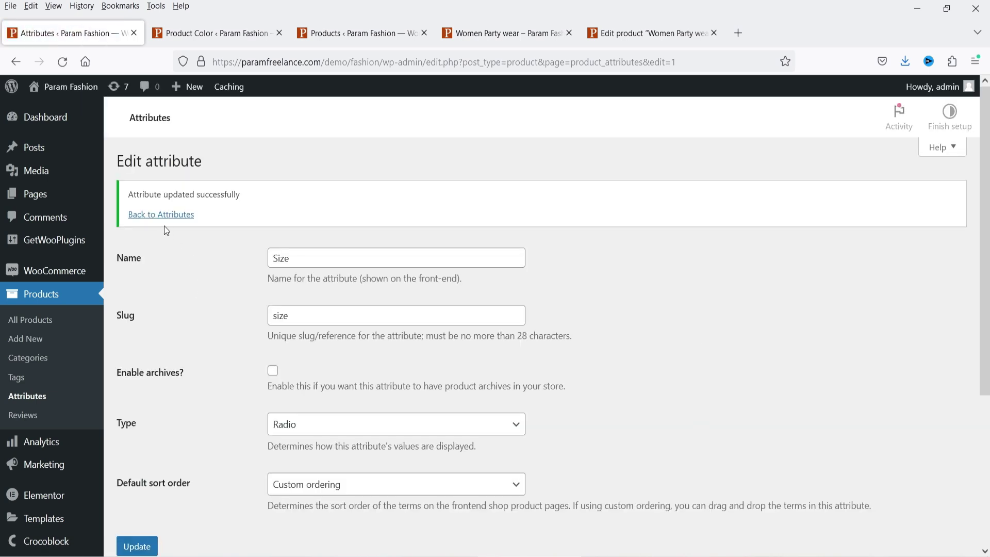
left_click(179, 217)
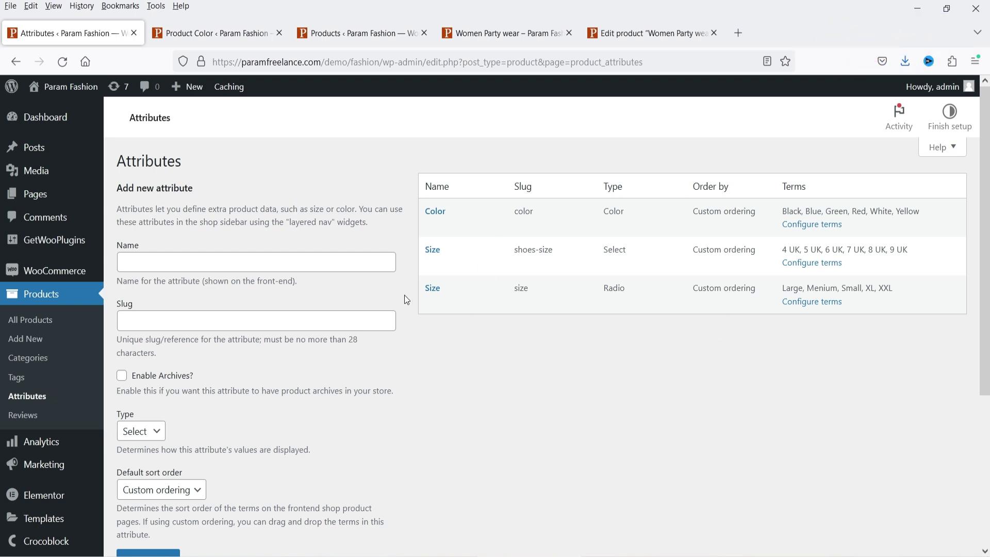
left_click(482, 34)
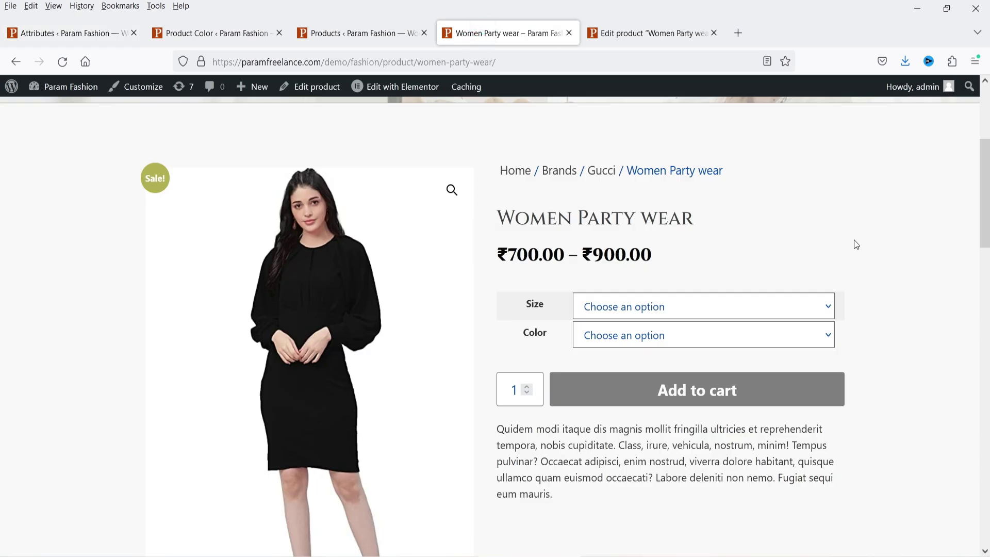
Reload Women Party wear and try Large with the Red, Yellow and Black swatches
left_click(62, 62)
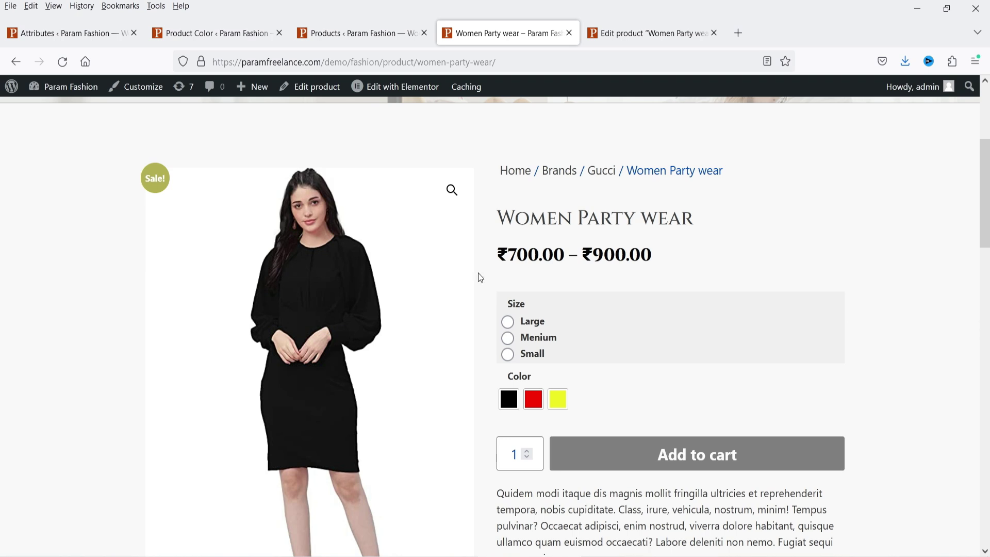
left_click(506, 323)
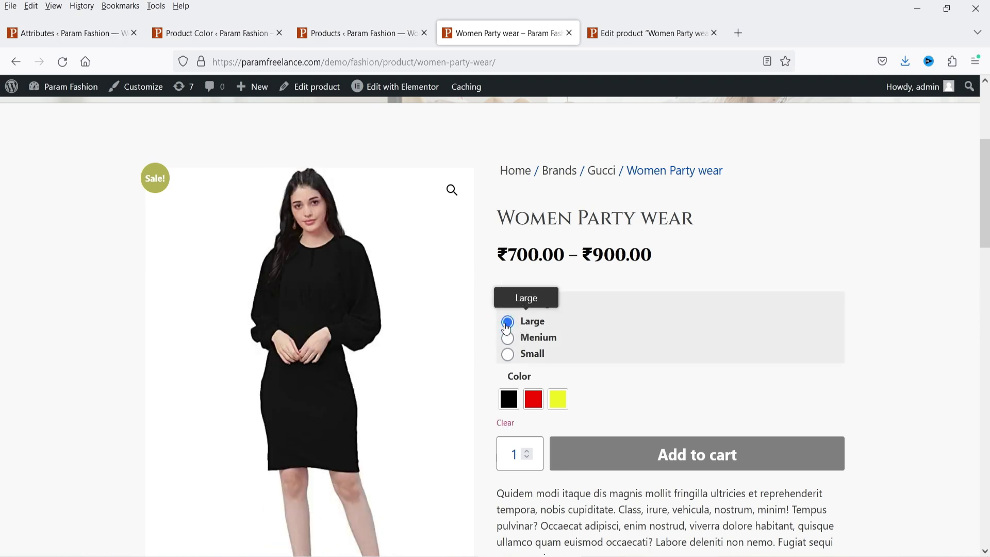
left_click(533, 402)
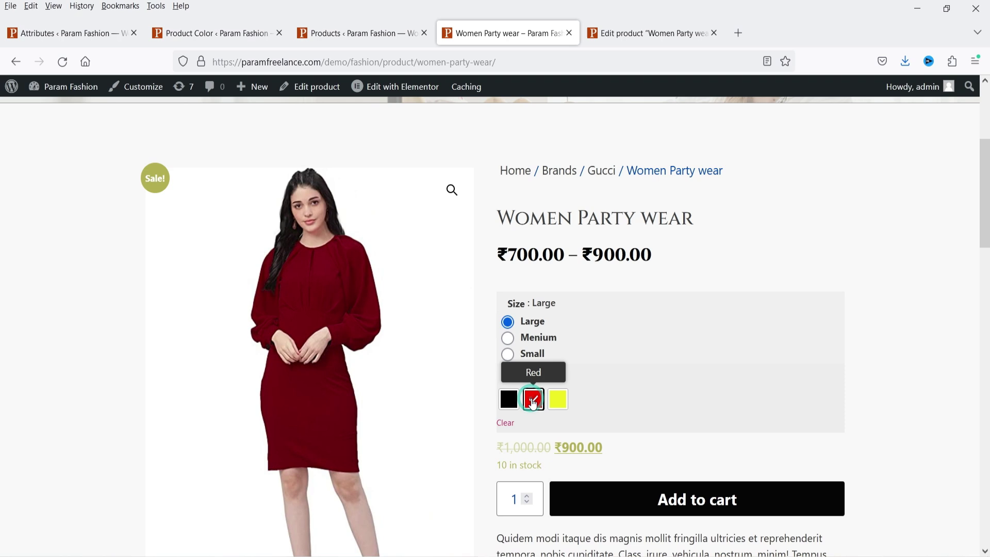
scroll(895, 286, "down", 1)
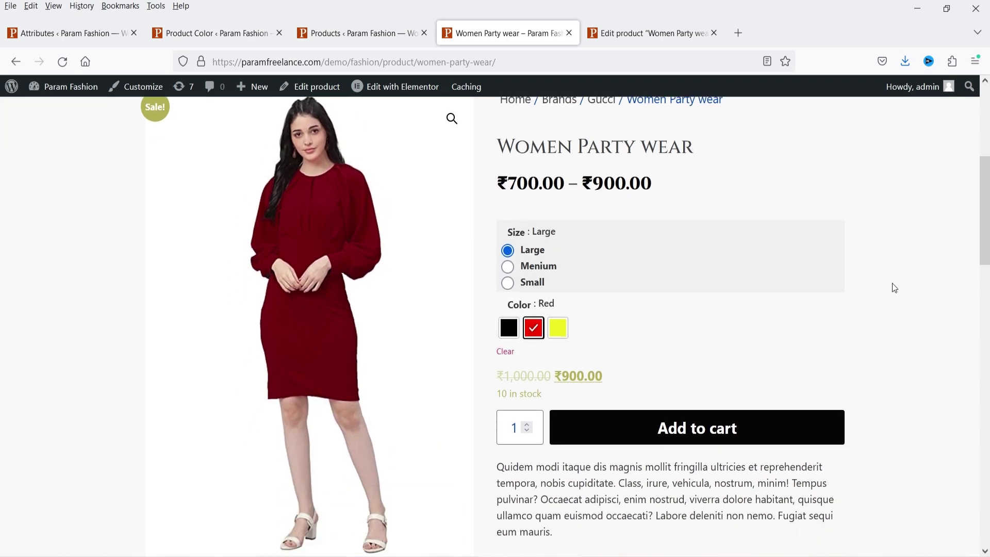
left_click(568, 334)
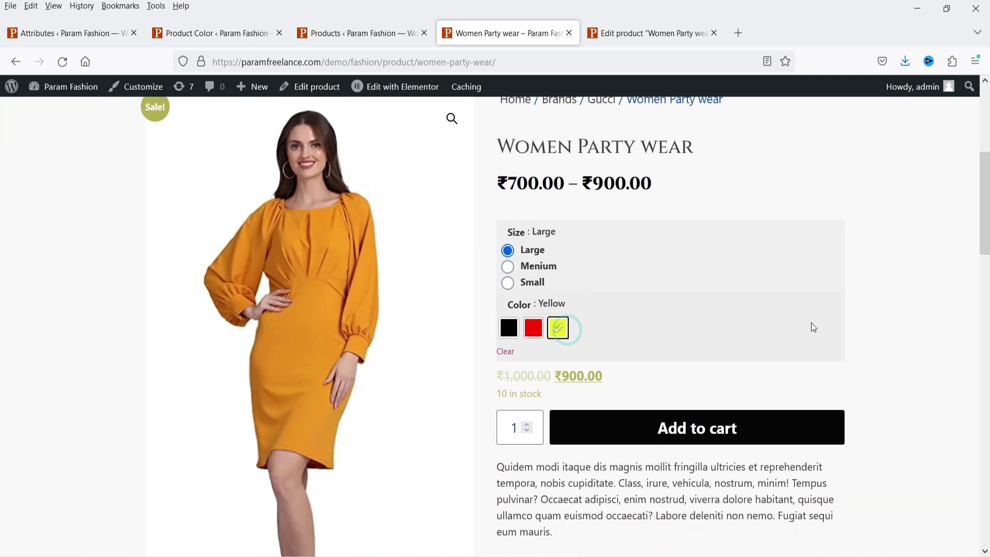
left_click(508, 327)
Select size Small with Red, then Yellow, showing the ₹700.00 price
left_click(507, 283)
left_click(533, 328)
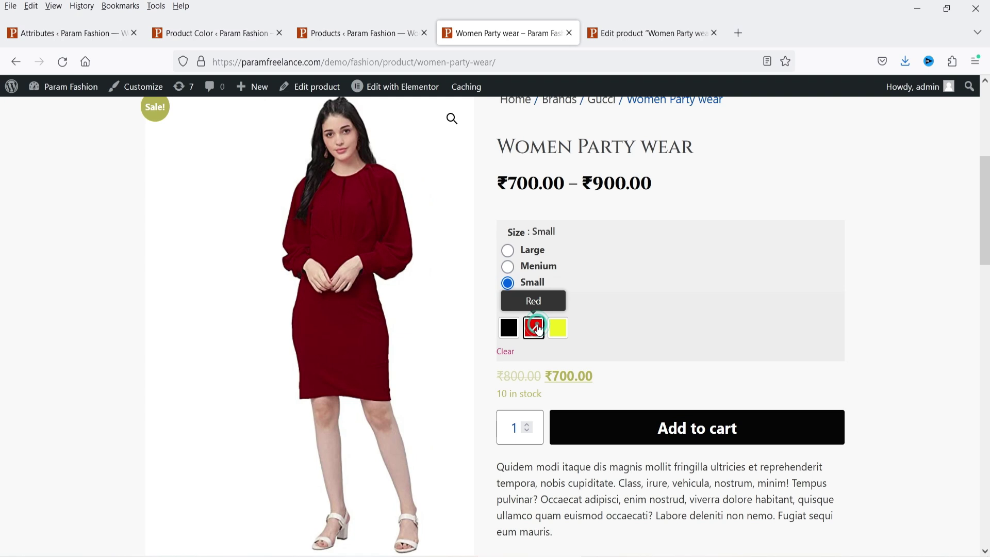
left_click(562, 332)
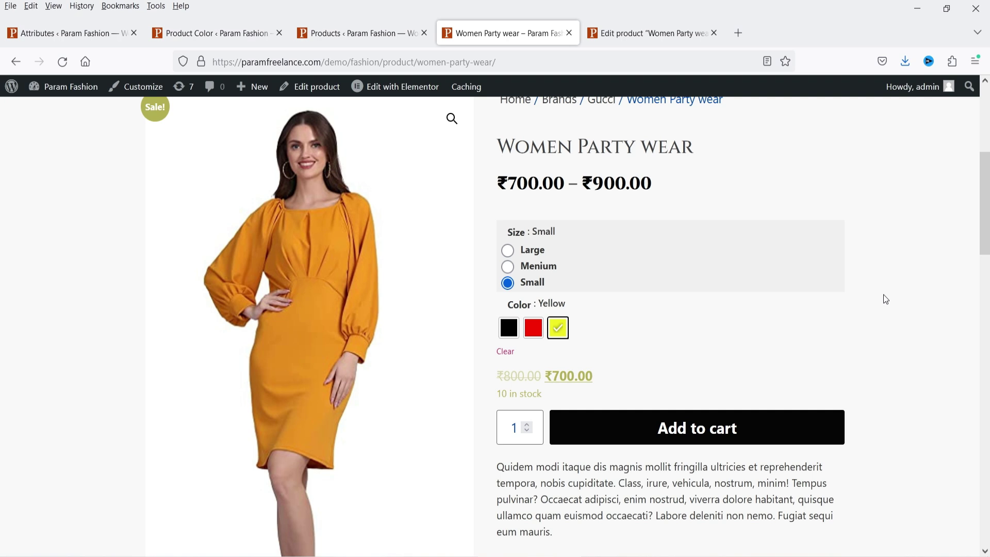
scroll(670, 232, "up", 5)
Open Shop in a new tab, browse its products, then open the Women's Wear category
right_click(356, 173)
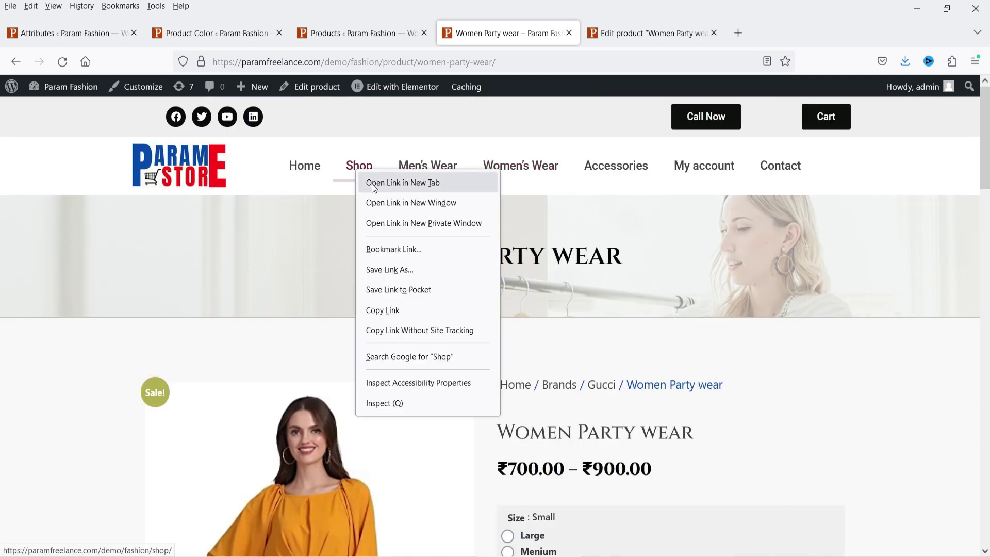
left_click(391, 181)
left_click(649, 33)
scroll(892, 277, "down", 3)
scroll(896, 285, "down", 12)
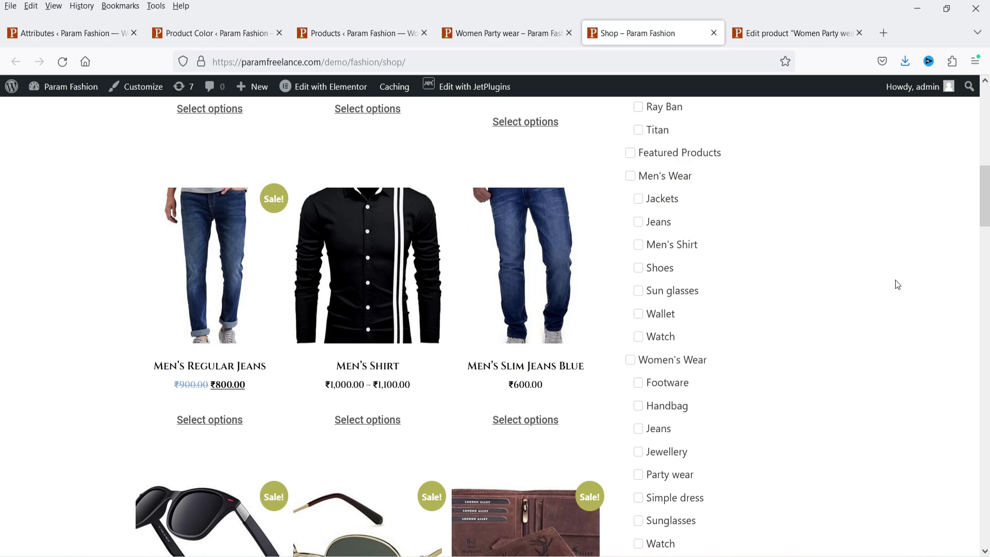
scroll(863, 268, "down", 15)
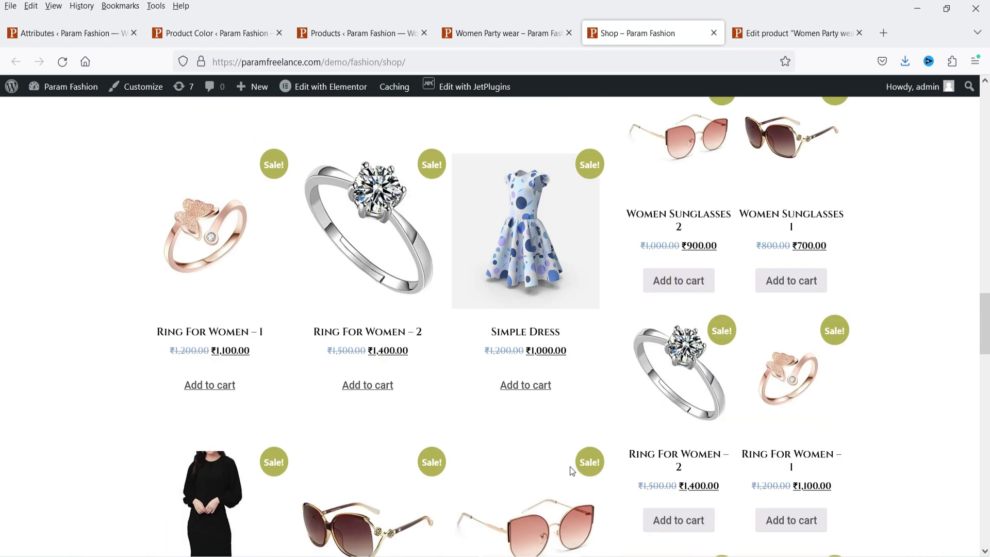
scroll(532, 289, "down", 8)
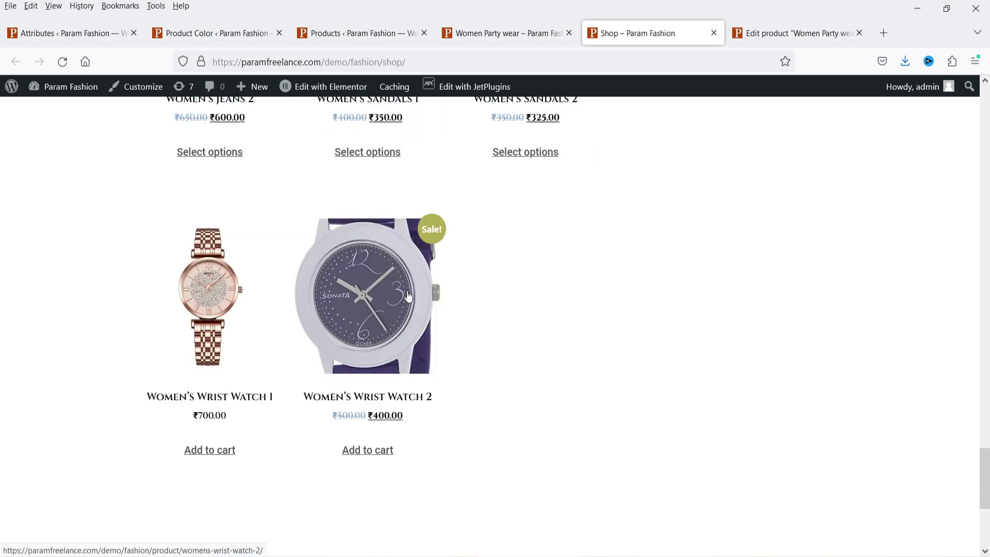
scroll(921, 250, "up", 15)
scroll(908, 287, "up", 20)
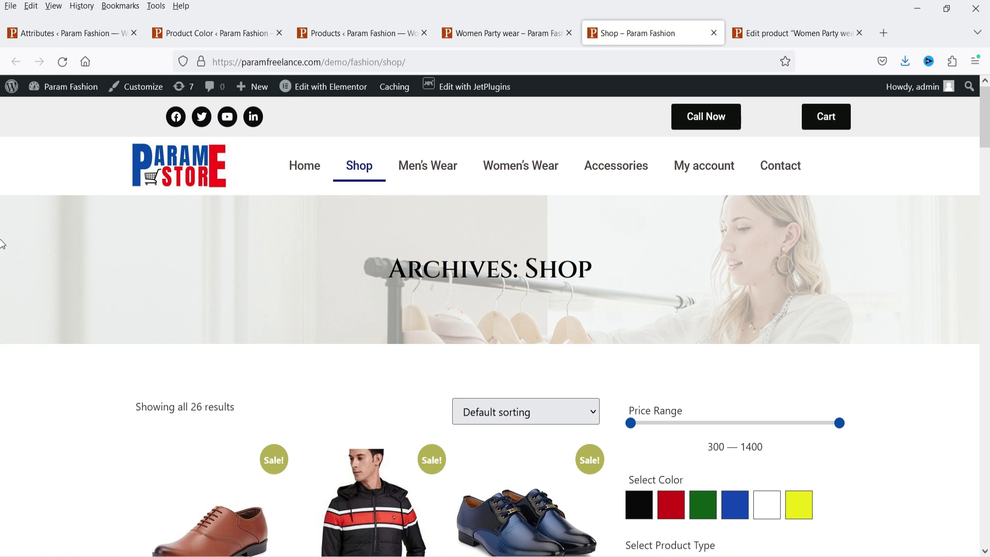
scroll(248, 400, "down", 5)
left_click(518, 168)
left_click(52, 34)
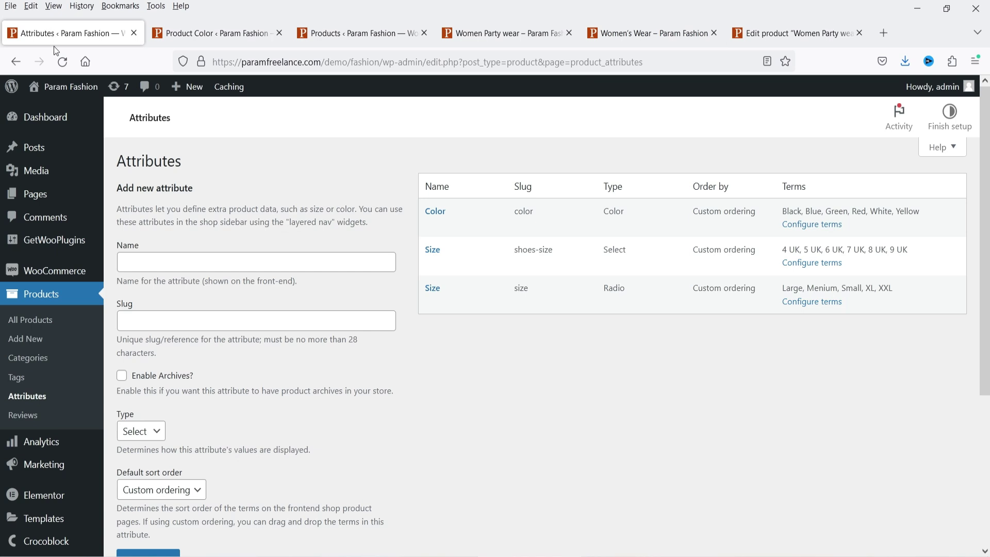
scroll(60, 472, "down", 3)
mouse_move(49, 493)
left_click(146, 498)
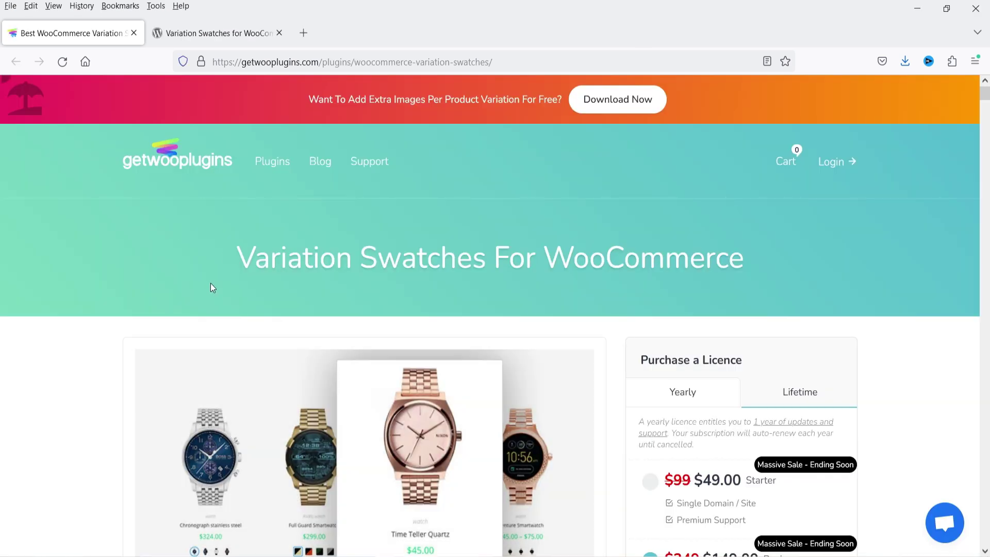
scroll(117, 271, "down", 3)
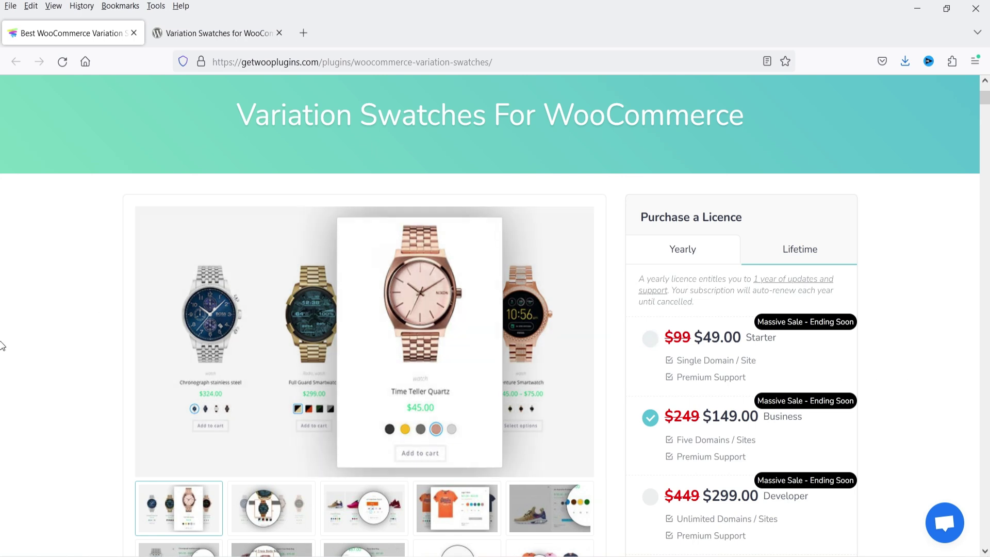
scroll(958, 321, "down", 5)
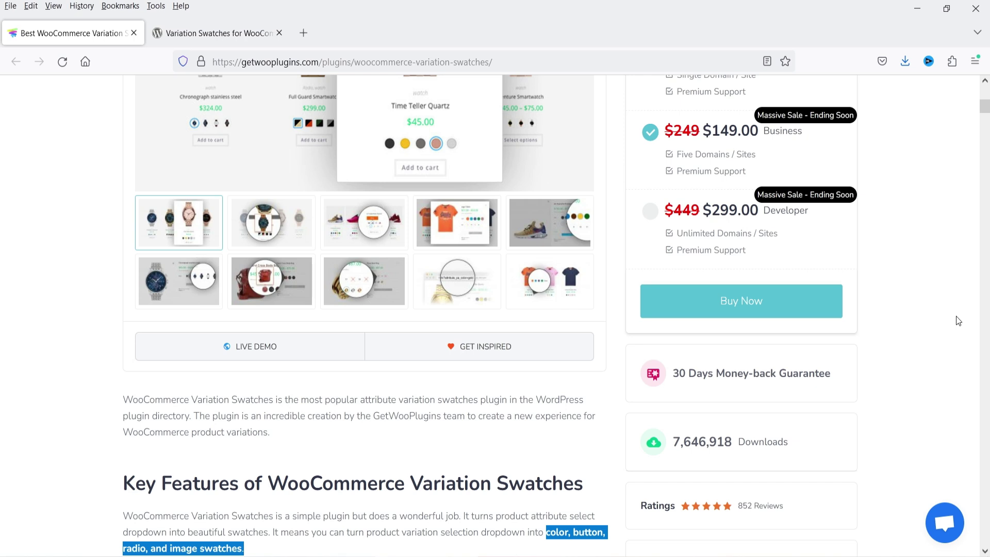
scroll(958, 321, "down", 5)
left_click(168, 274)
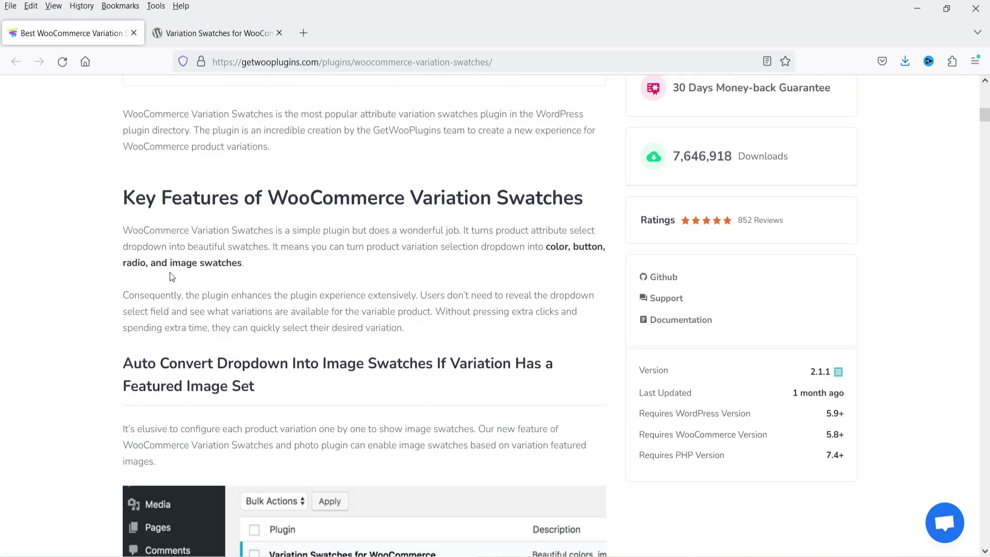
scroll(5, 245, "down", 15)
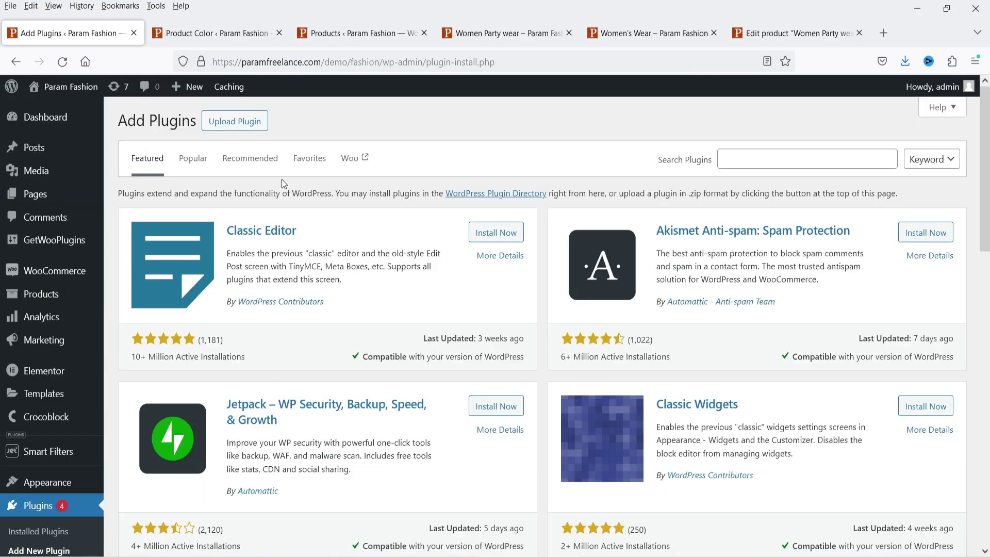
Upload, install and activate woo-variation-swatches-pro.zip, then open its Swatches Settings
left_click(258, 122)
left_click(477, 245)
double_click(300, 114)
left_click(634, 242)
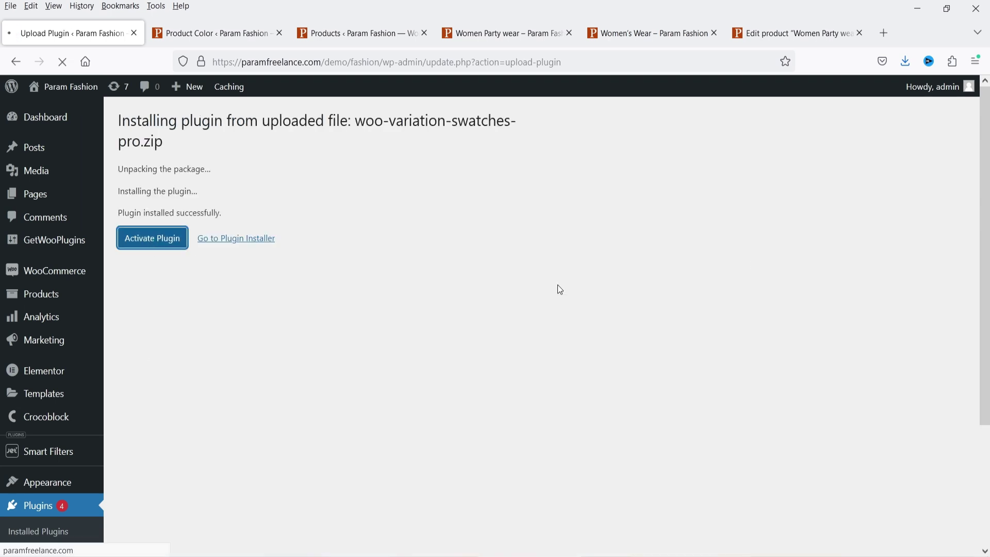
left_click(151, 241)
mouse_move(98, 240)
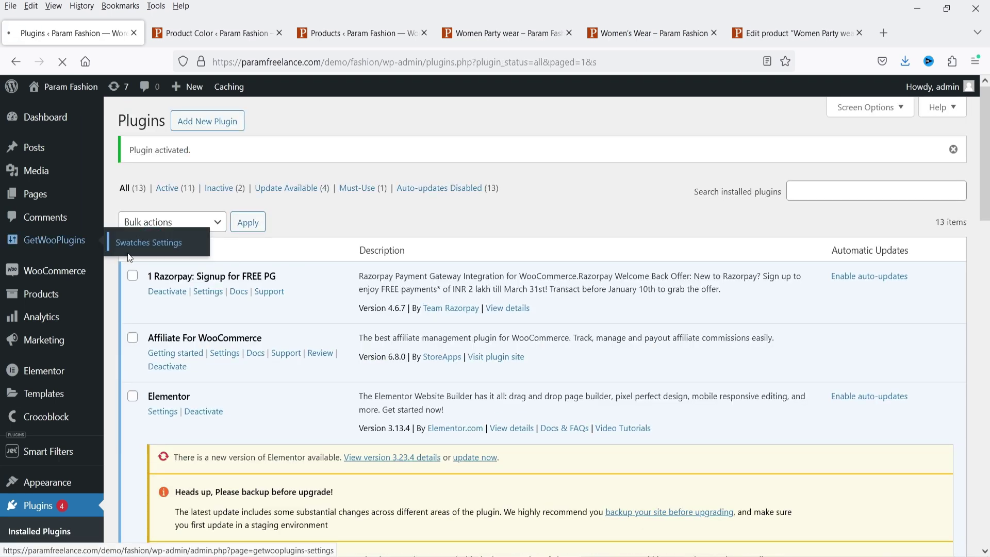
left_click(161, 249)
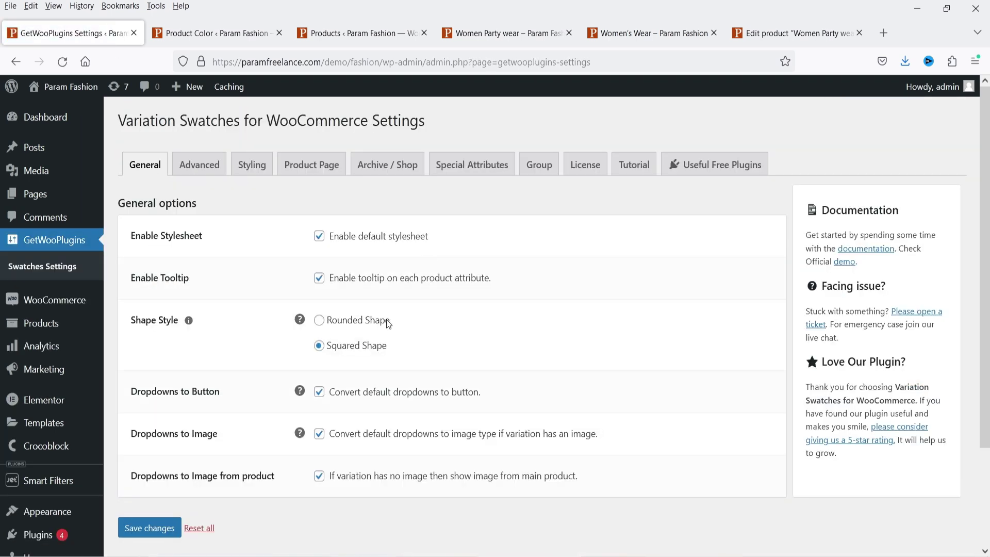
Enable Variation stock info on the Product Page swatch settings and save
left_click(310, 166)
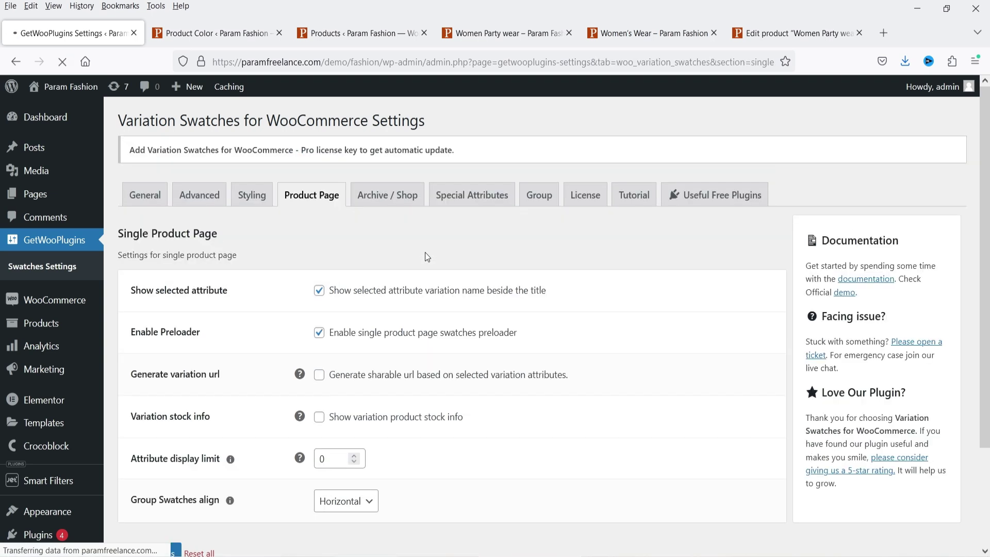
scroll(417, 273, "down", 3)
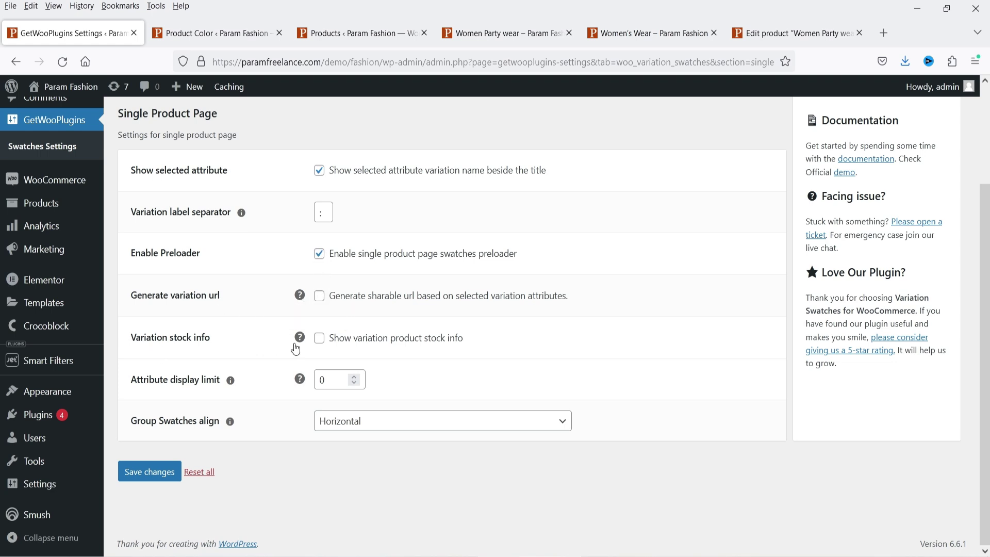
left_click(319, 337)
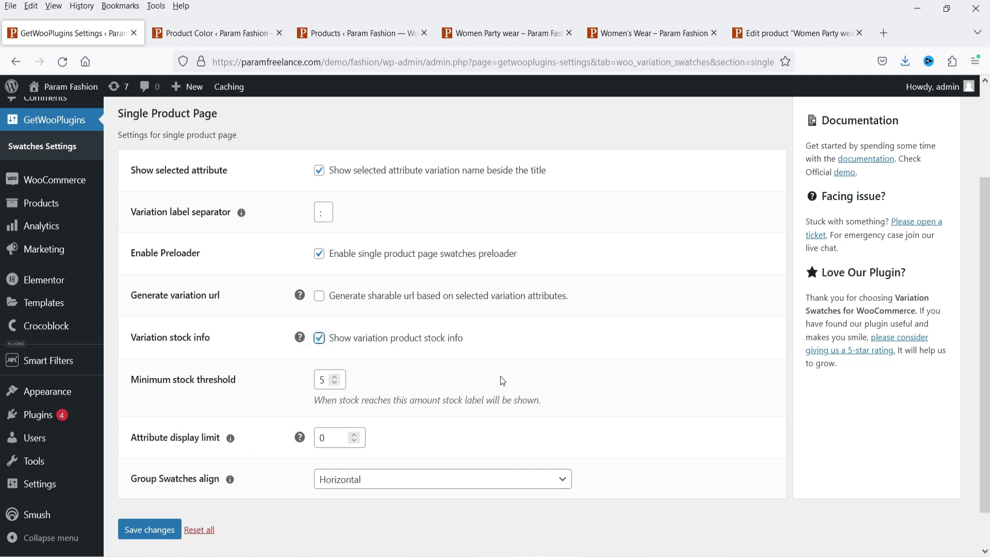
scroll(490, 341, "down", 2)
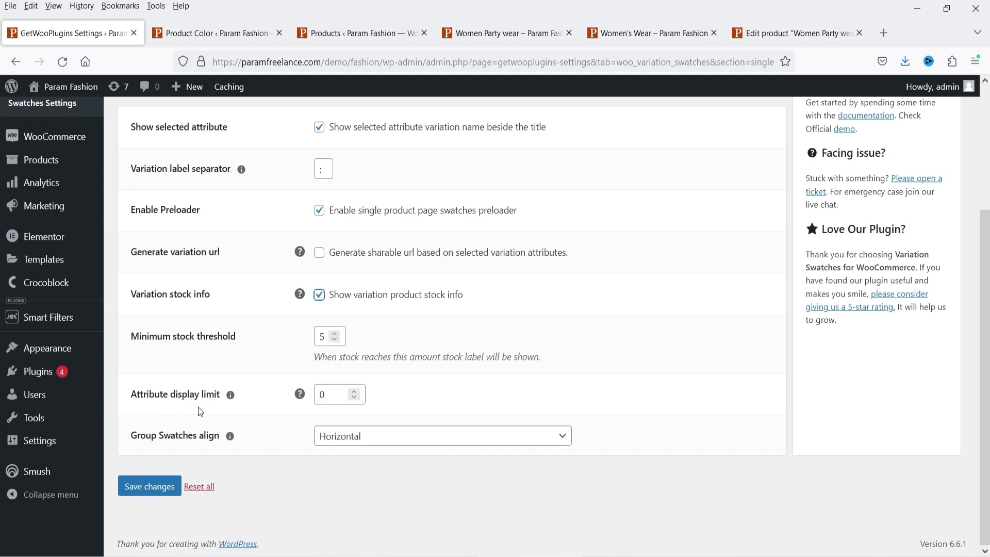
left_click(156, 491)
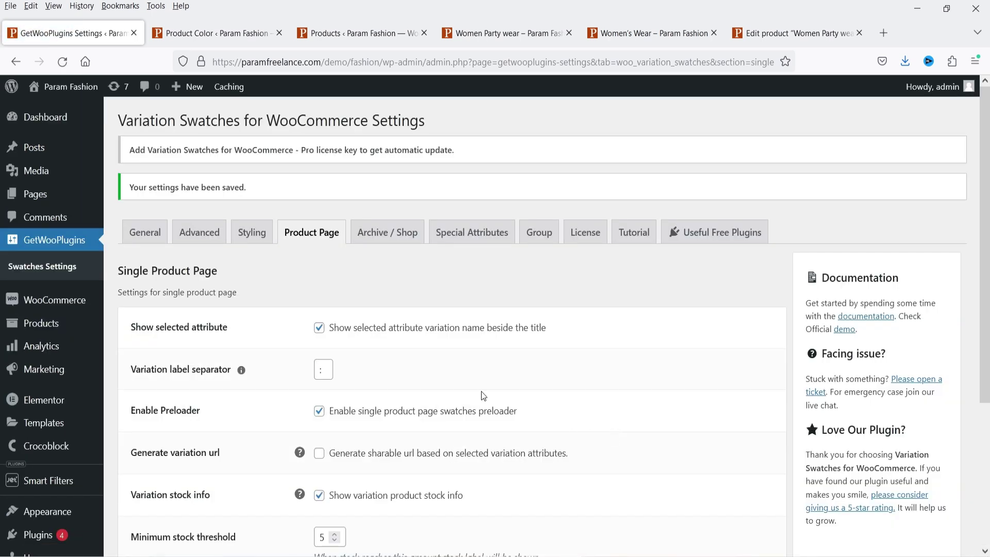
left_click(392, 238)
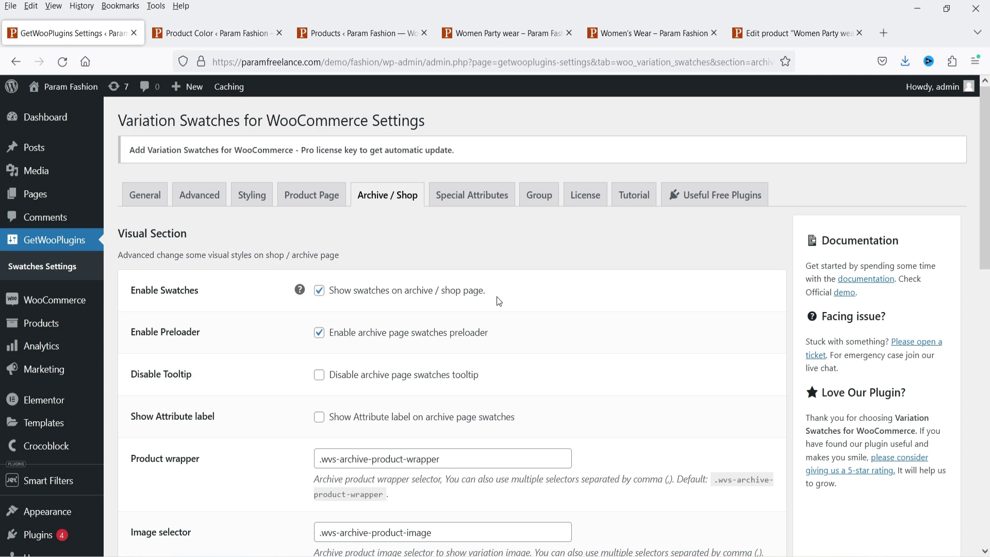
left_click(618, 33)
scroll(904, 212, "down", 6)
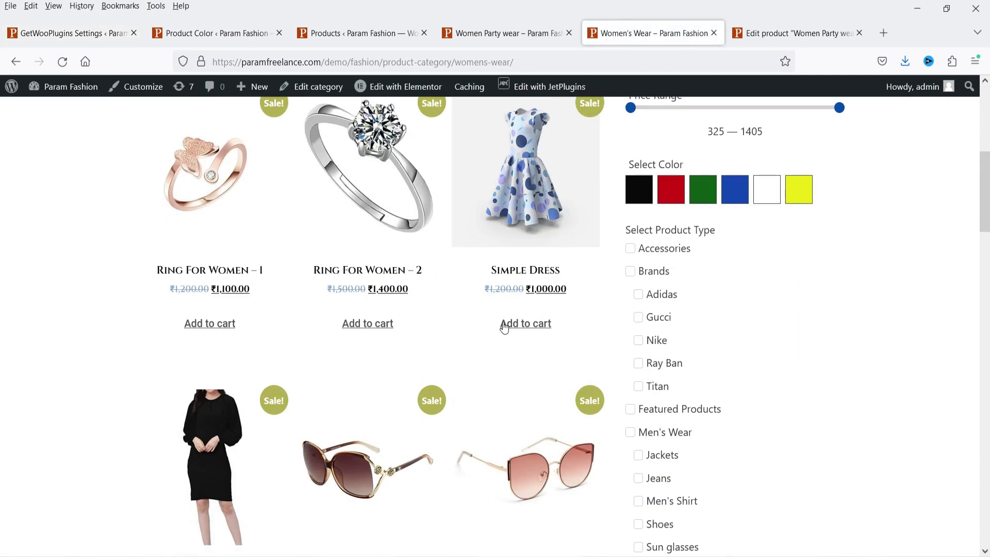
scroll(523, 248, "down", 1)
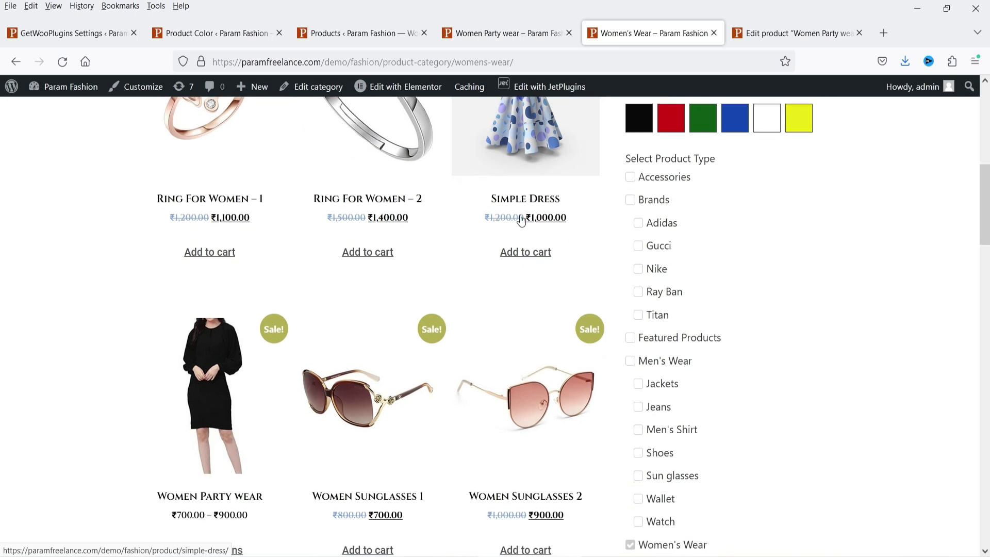
scroll(538, 209, "down", 4)
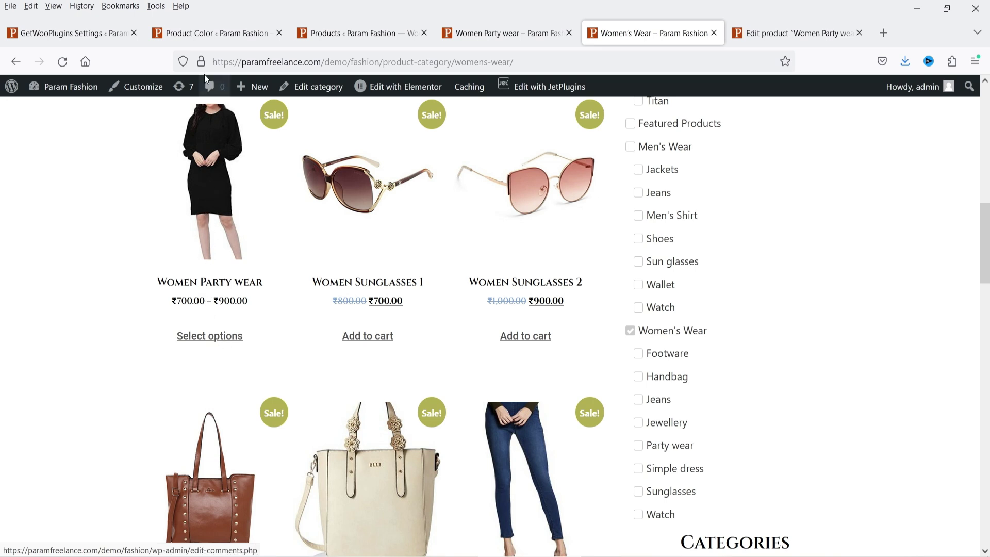
left_click(64, 33)
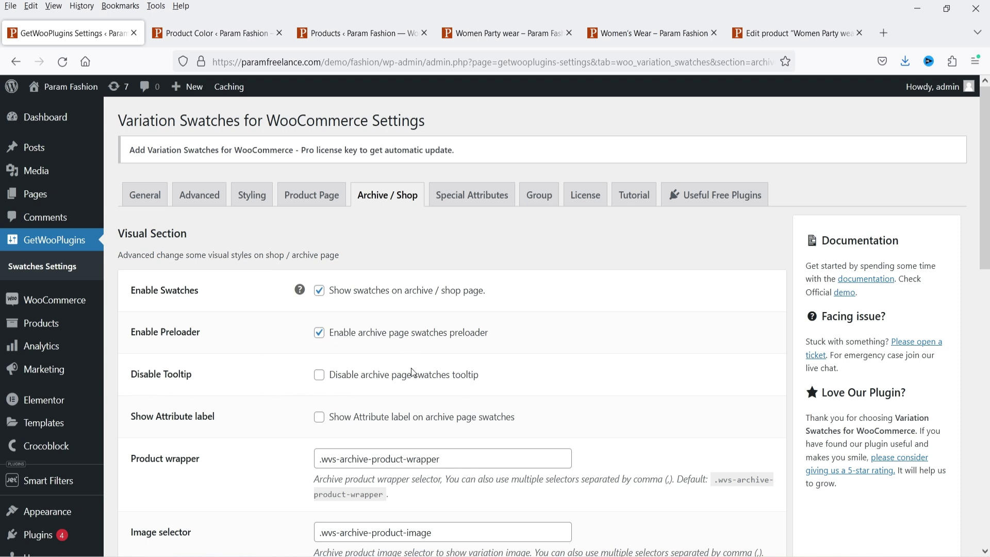
Turn on Show Attribute label and Show Selected Attribute for archive swatches, then save
scroll(415, 373, "down", 4)
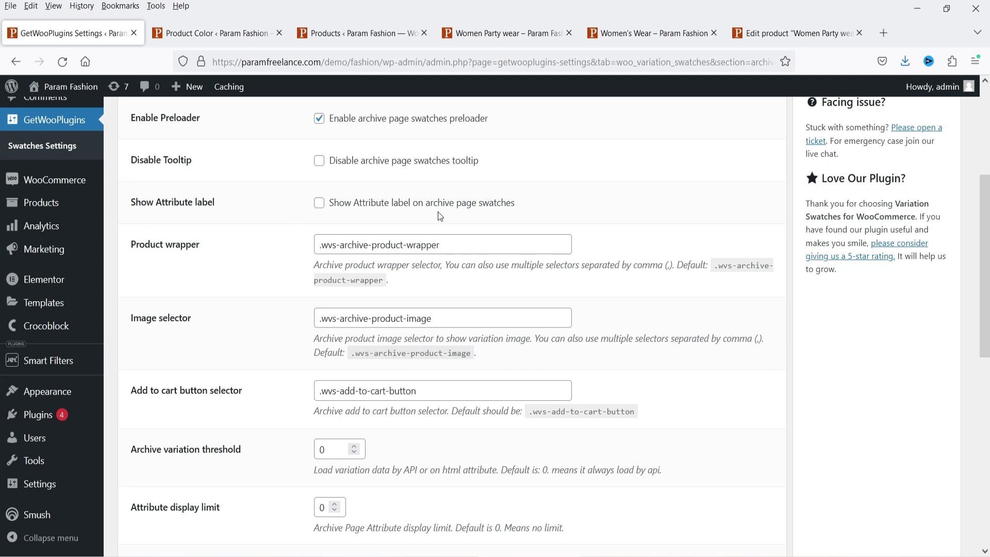
left_click(318, 203)
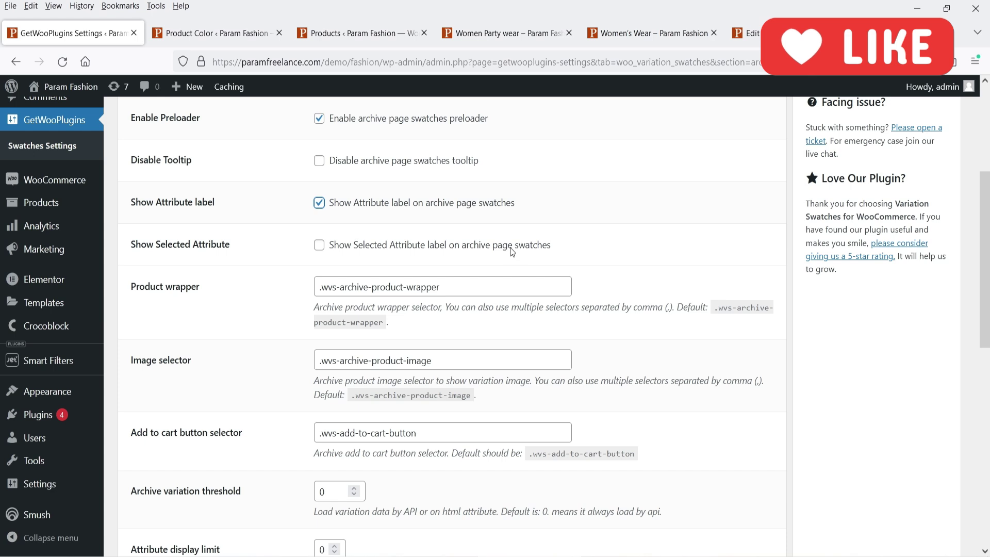
left_click(319, 245)
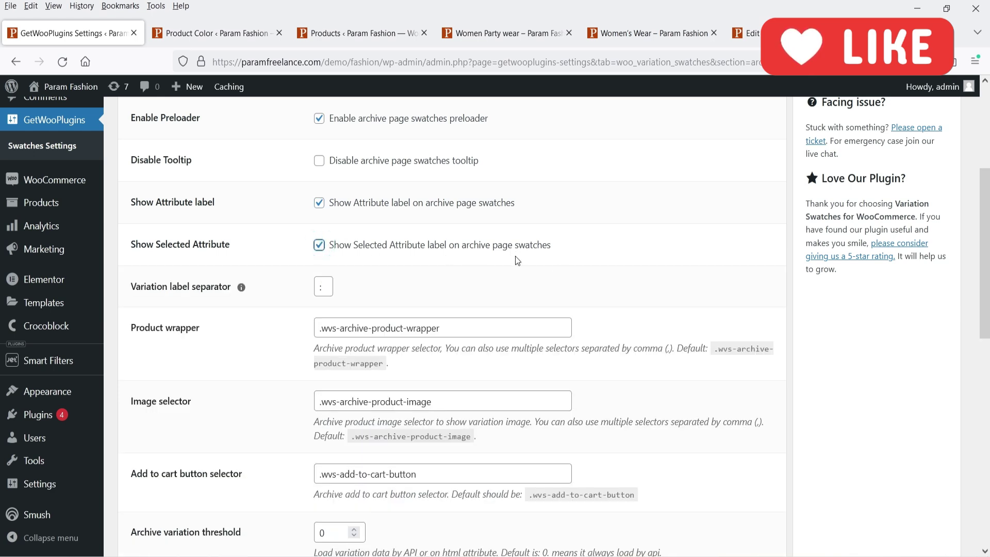
scroll(371, 297, "down", 3)
scroll(217, 253, "down", 5)
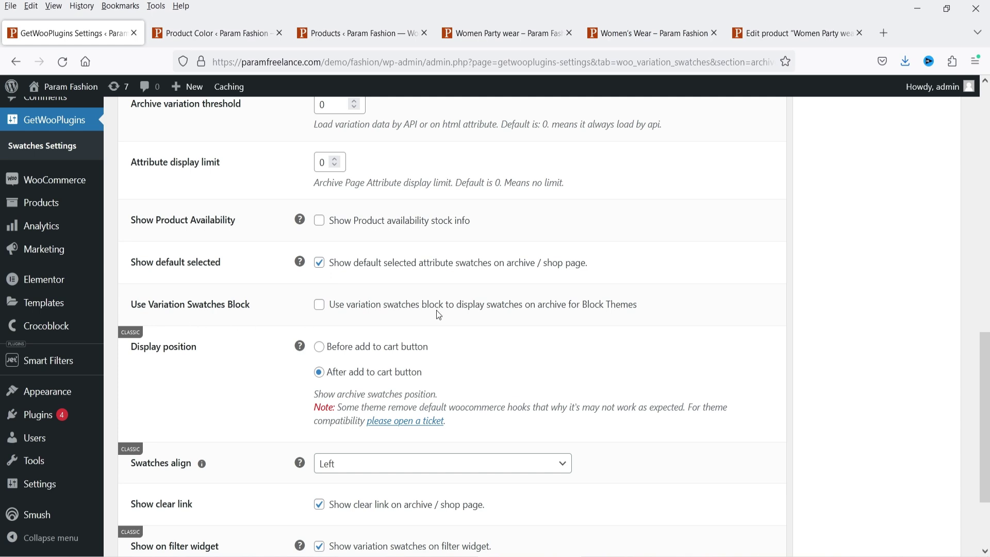
scroll(438, 320, "down", 3)
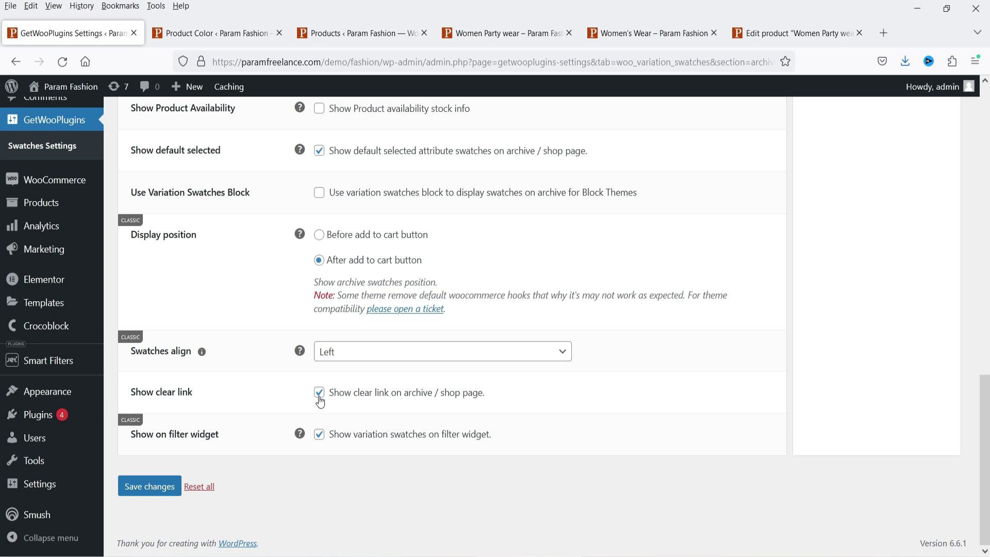
left_click(161, 492)
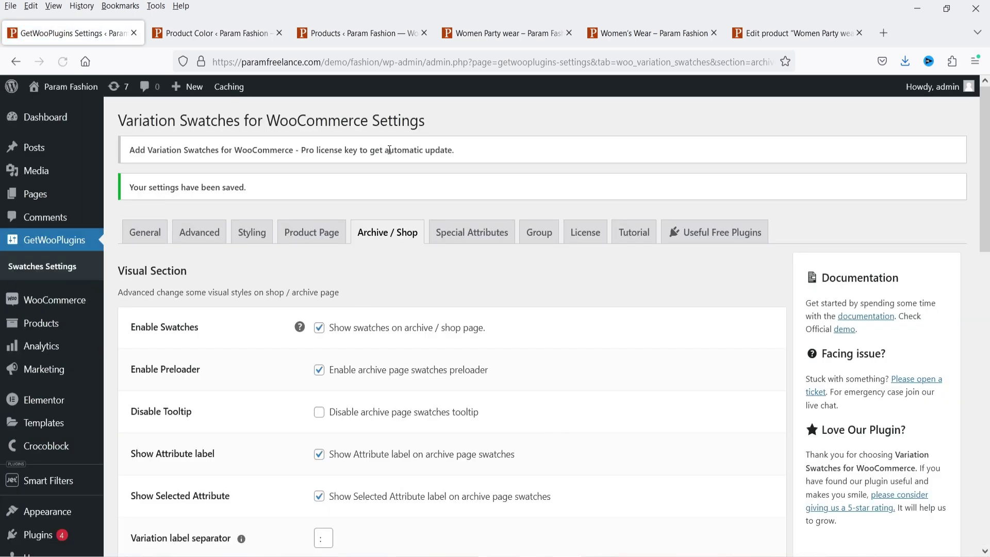
left_click(511, 34)
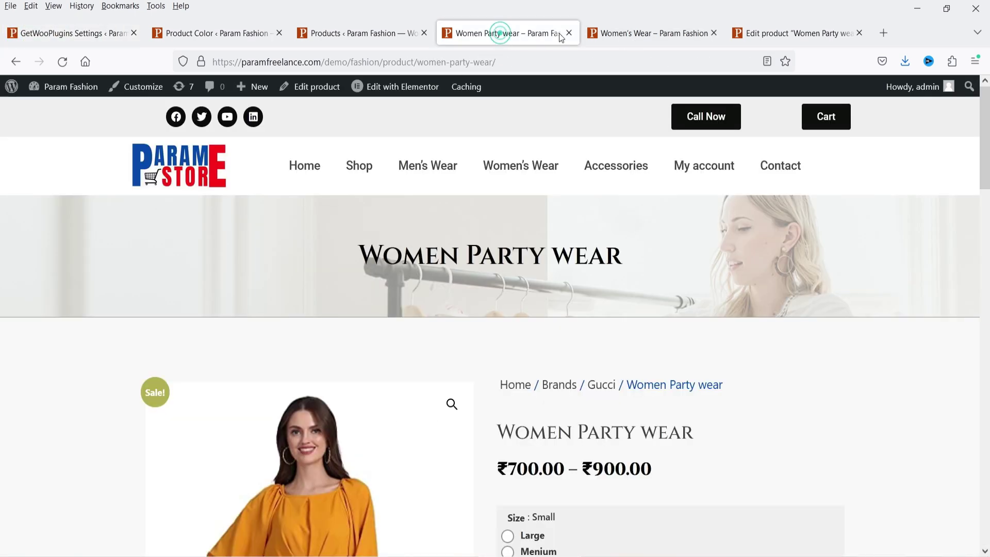
Reload Women's Wear and try Women Party wear in Large with Red, Yellow and Black
left_click(628, 38)
left_click(63, 64)
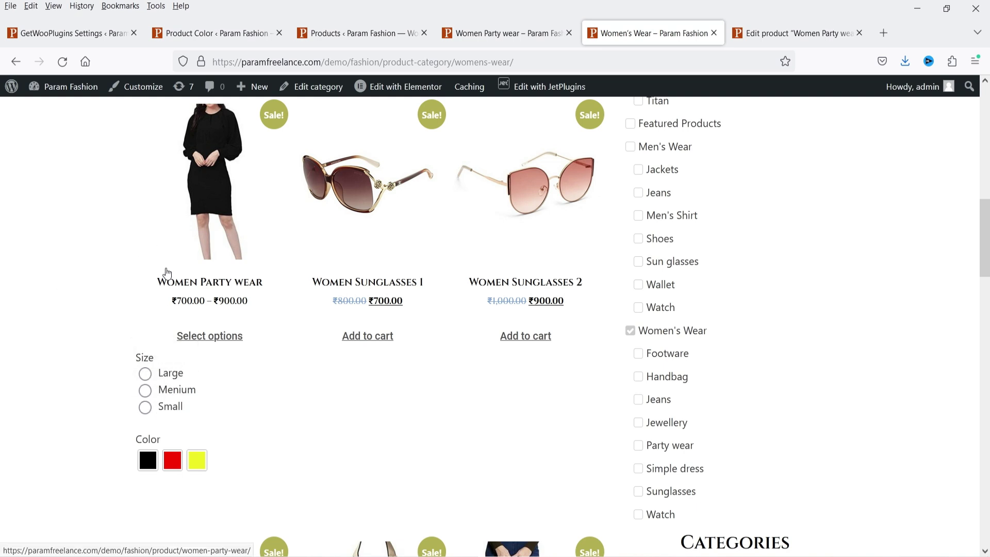
left_click(145, 373)
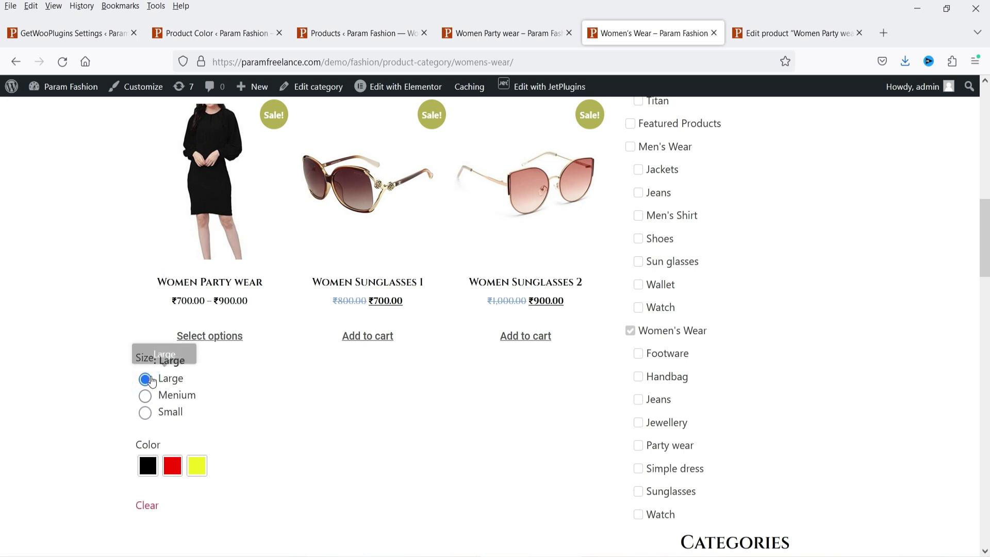
left_click(172, 467)
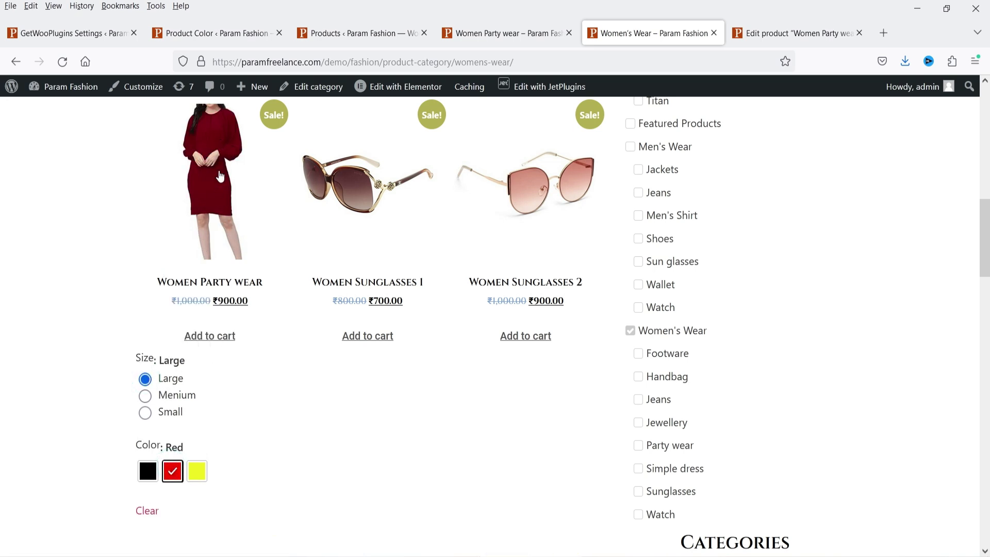
left_click(197, 472)
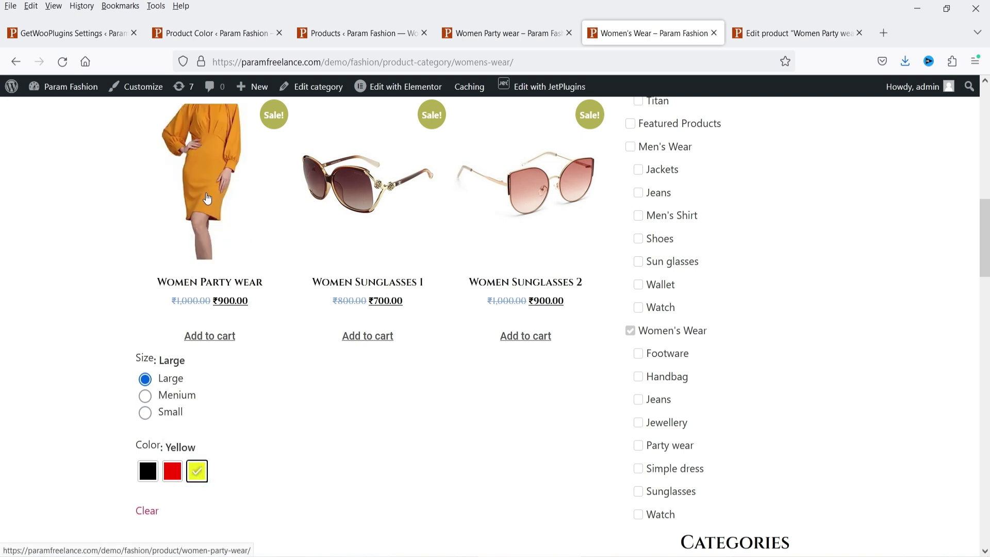
left_click(148, 471)
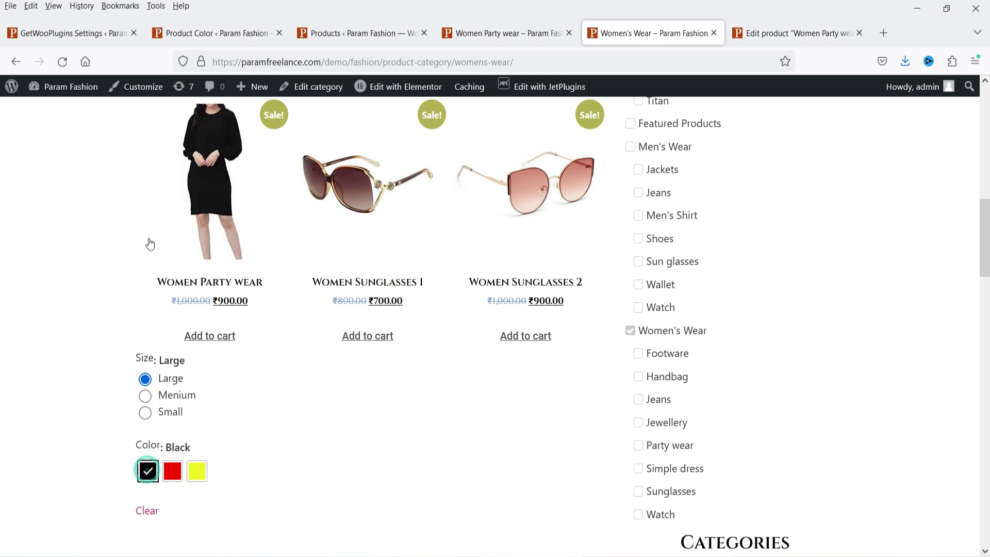
Set Women Party wear to size Medium with the Black swatch
left_click(145, 396)
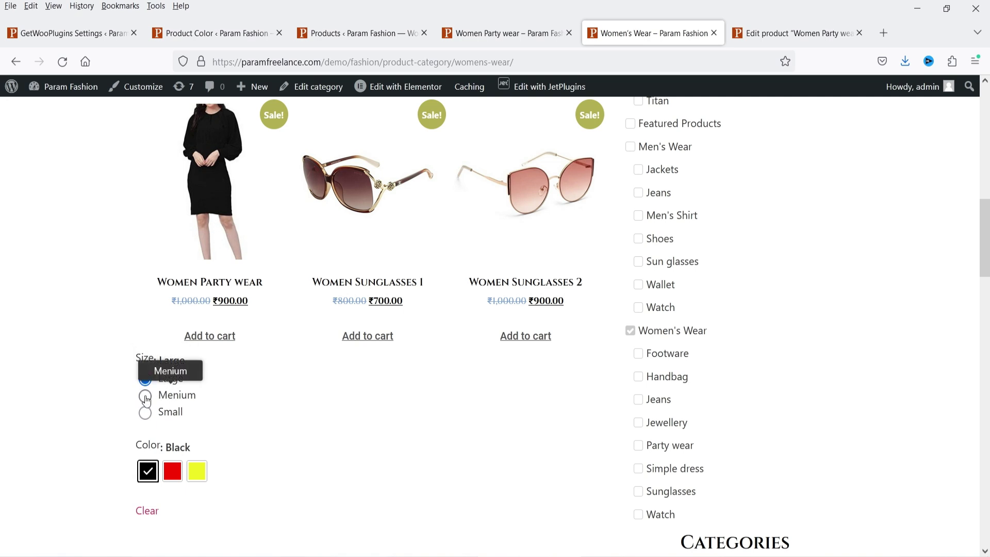
left_click(172, 471)
left_click(148, 470)
scroll(383, 240, "up", 5)
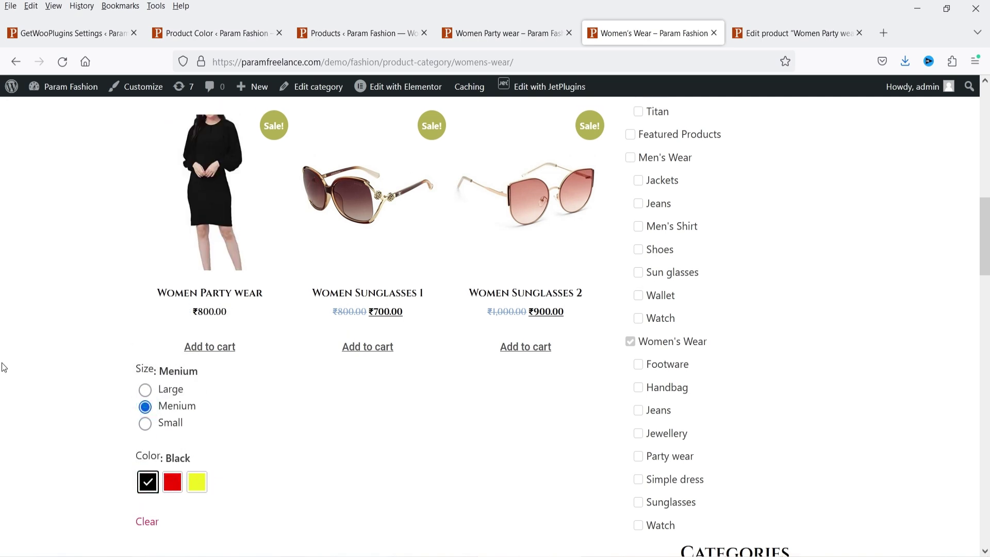
scroll(383, 240, "down", 10)
scroll(384, 242, "down", 5)
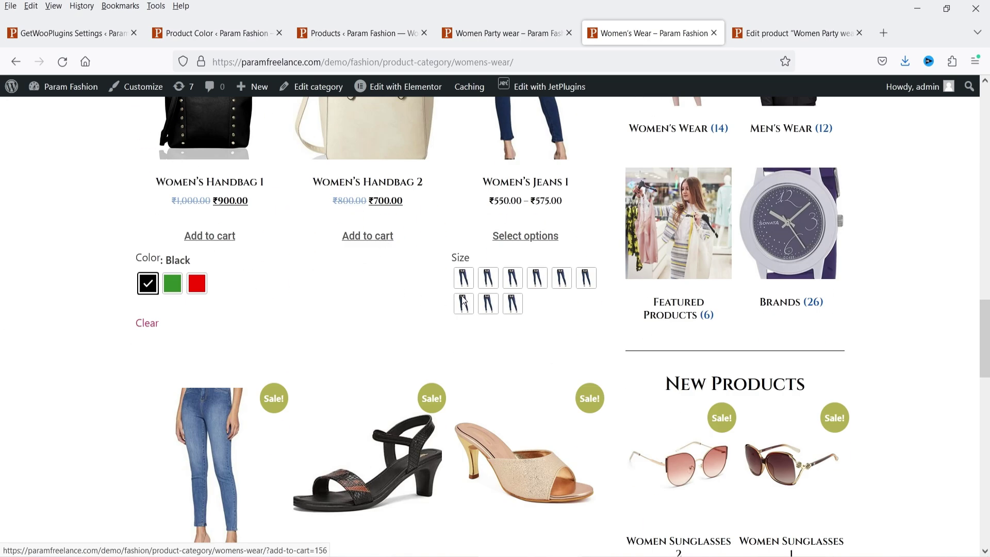
Step Women's Jeans 1 through sizes 28, 30, 32, ending on 34
scroll(384, 242, "up", 1)
scroll(520, 220, "up", 2)
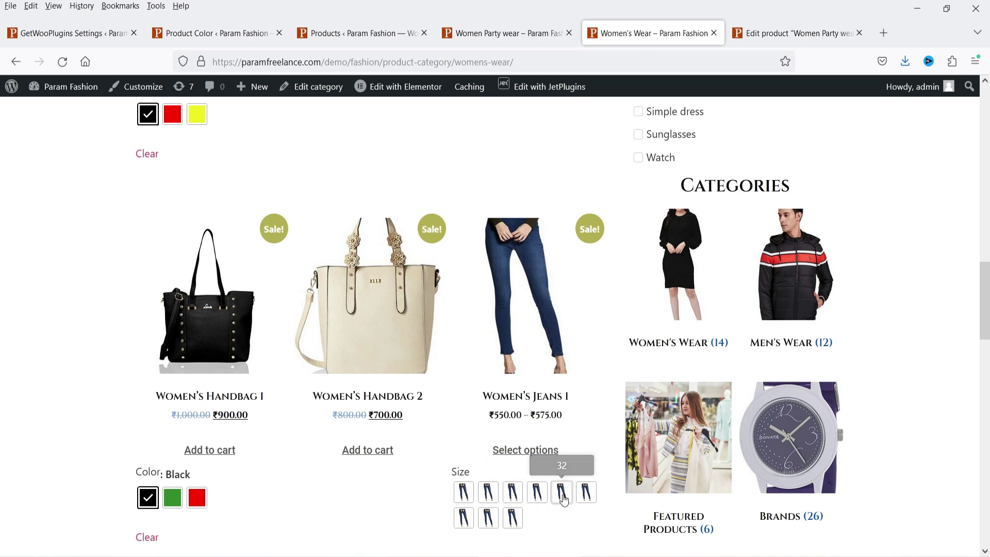
scroll(533, 350, "down", 1)
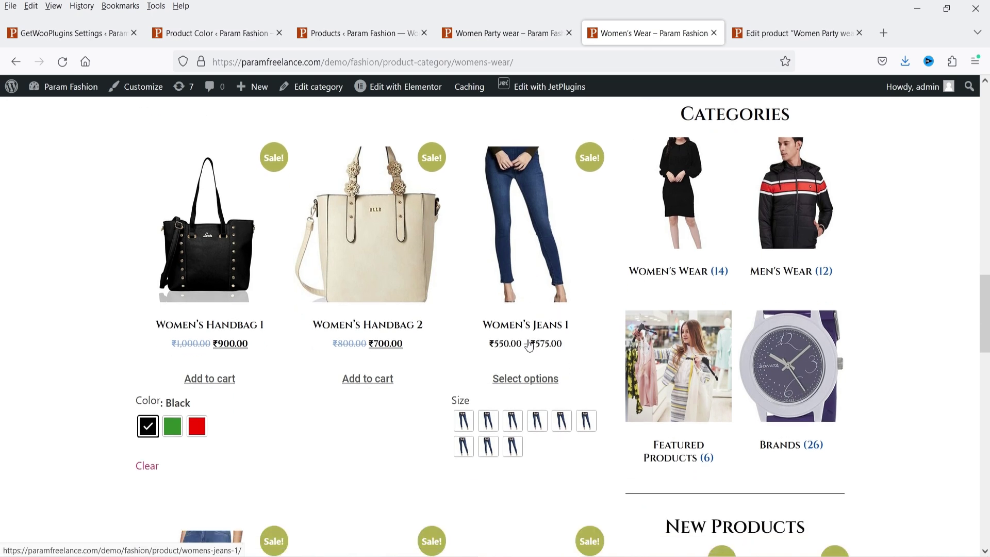
left_click(512, 421)
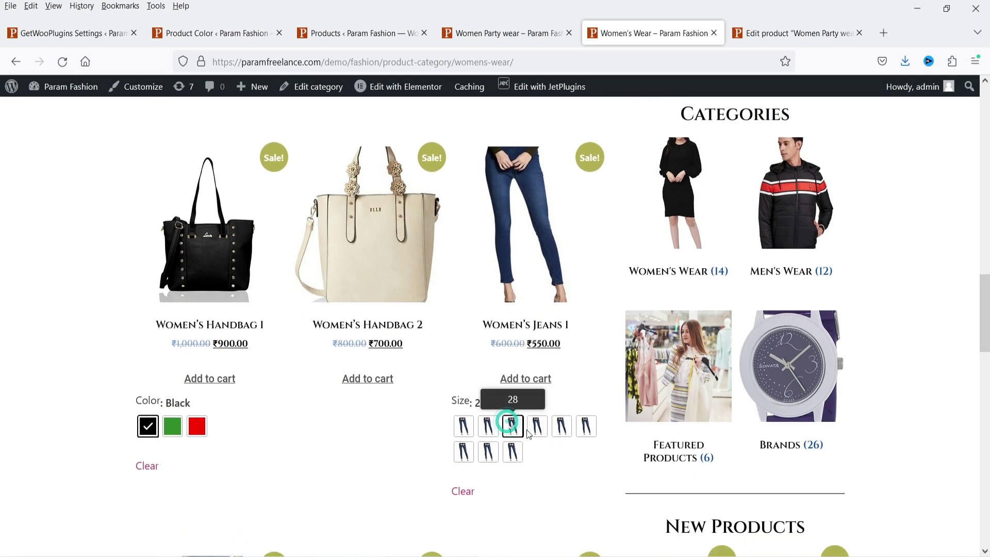
left_click(537, 425)
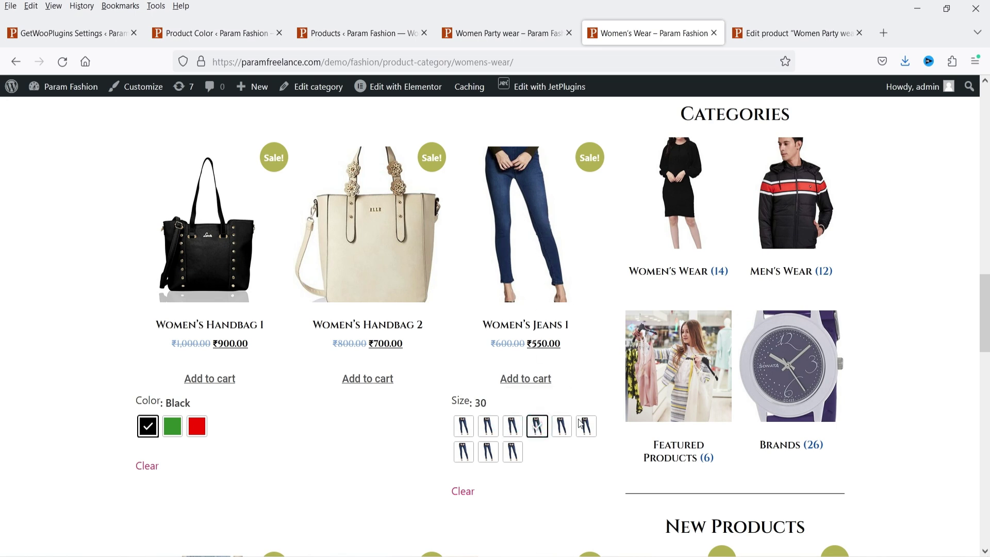
left_click(565, 431)
left_click(582, 432)
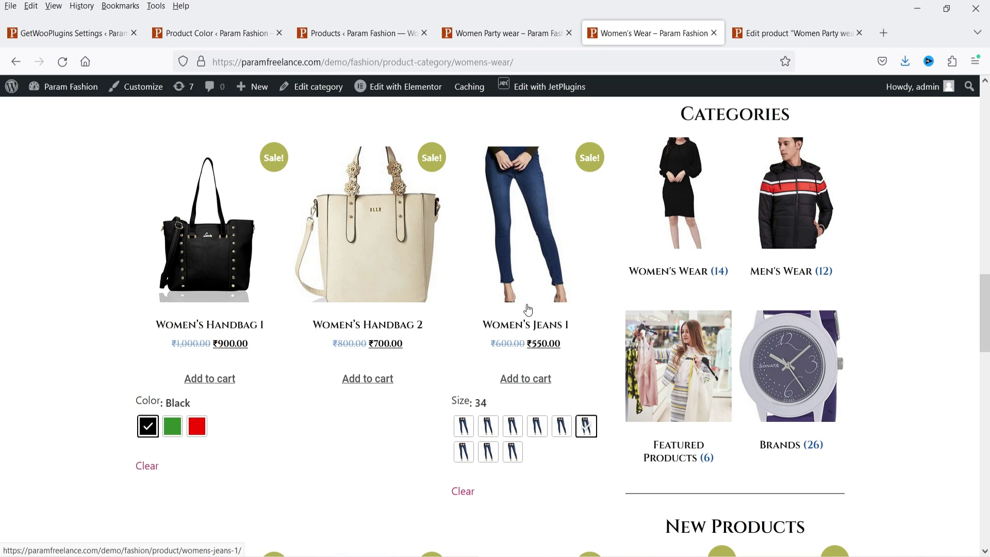
Try Green, Red and Clear on Women's Handbag 1, ending on Black
left_click(177, 428)
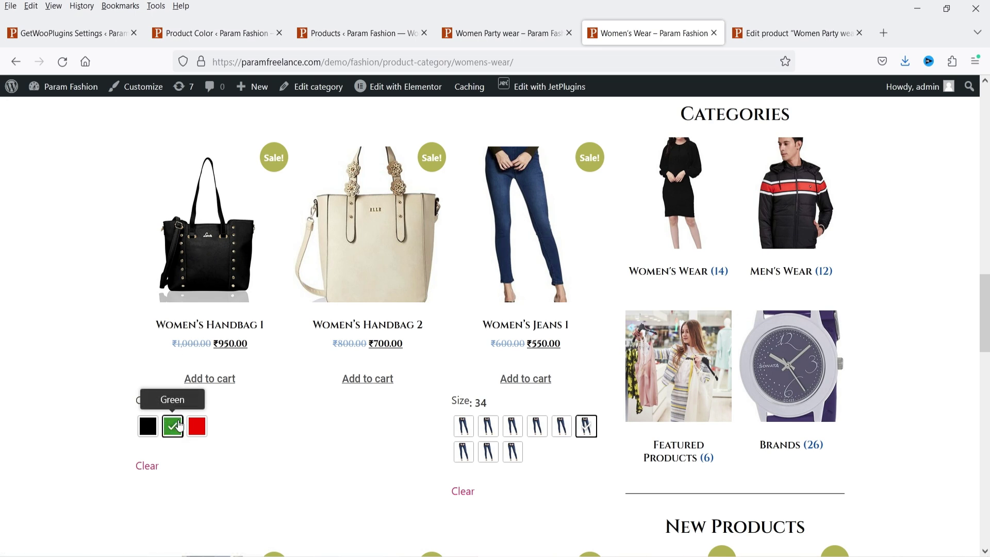
left_click(197, 426)
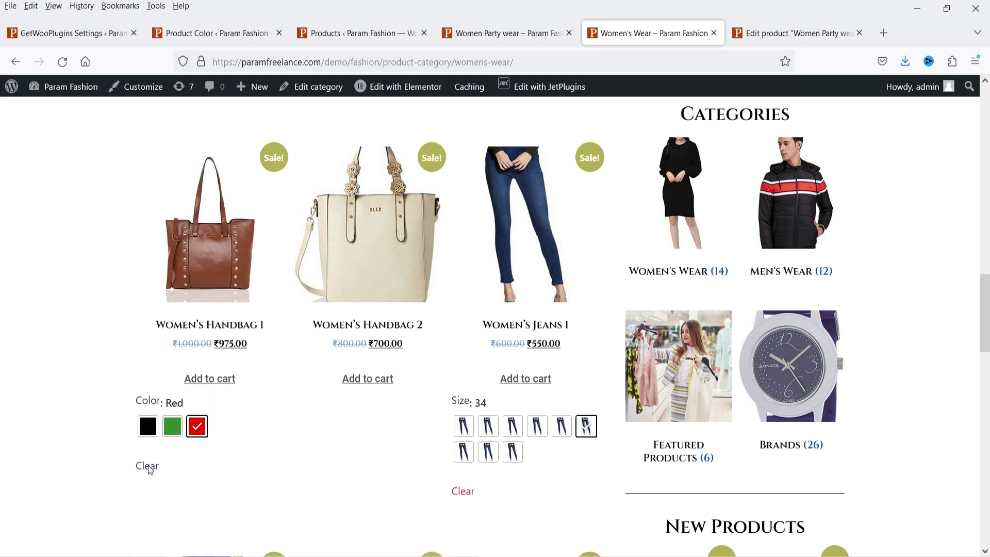
left_click(147, 465)
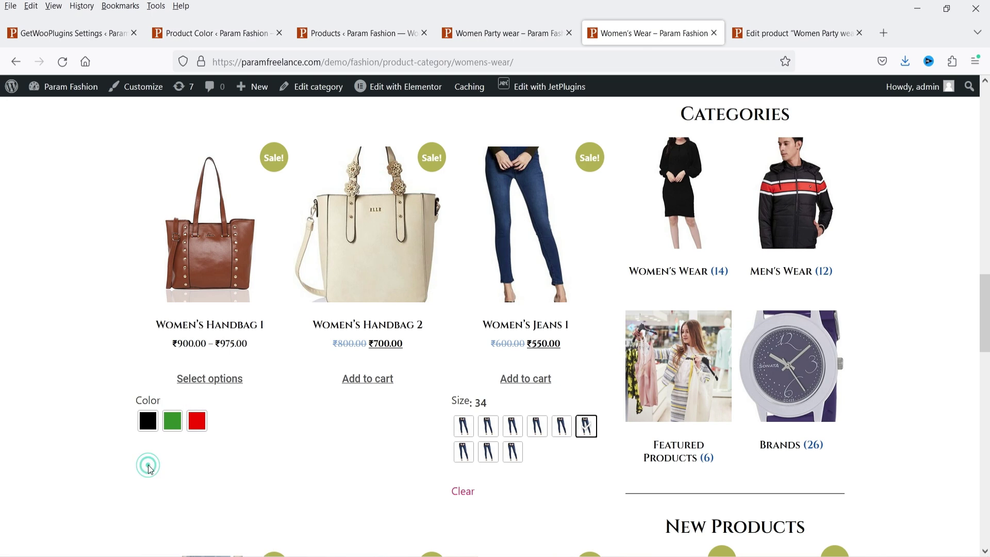
left_click(147, 423)
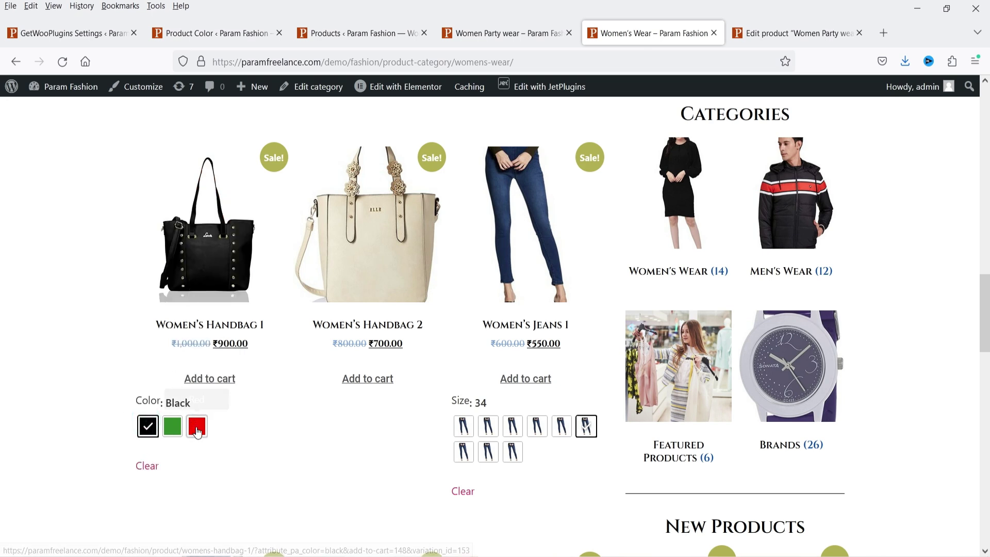
left_click(197, 428)
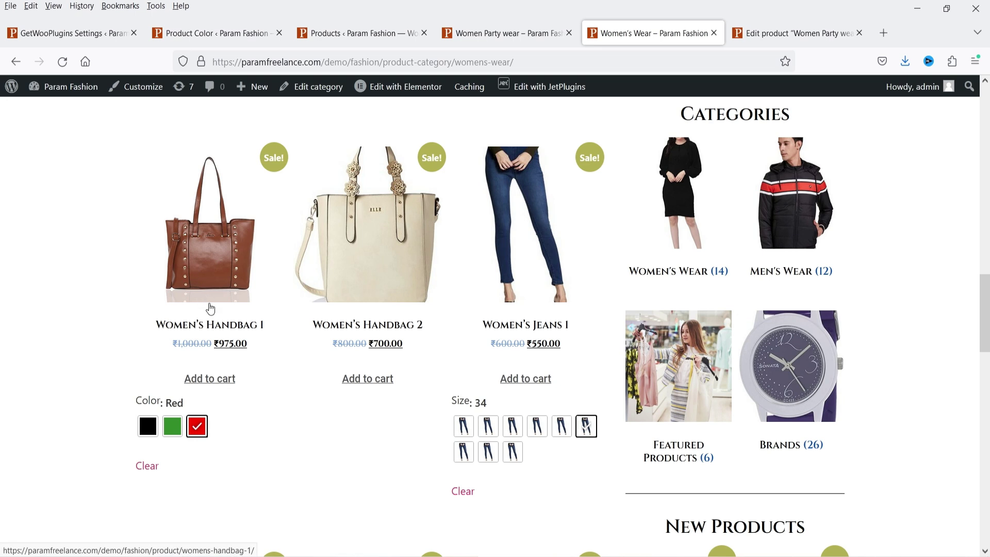
left_click(148, 426)
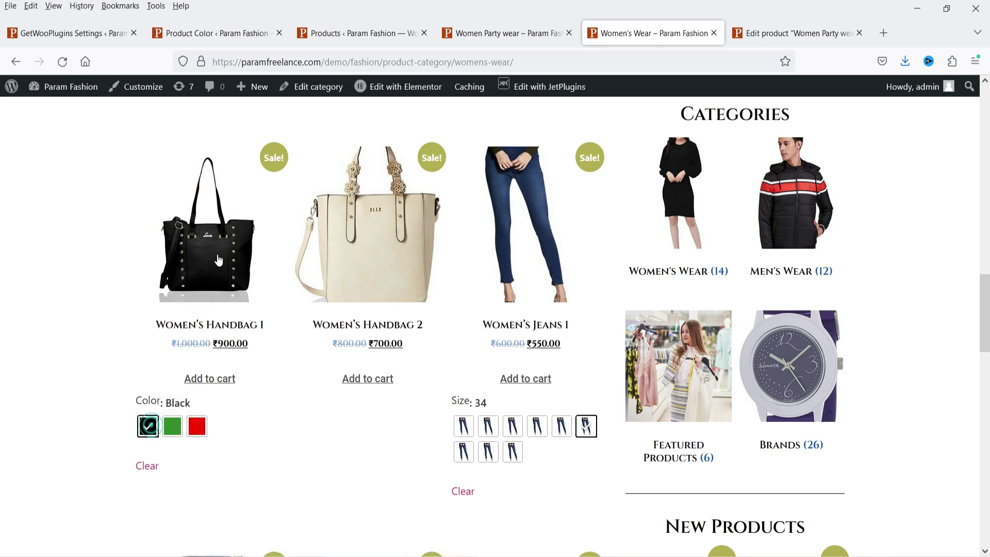
scroll(421, 307, "down", 5)
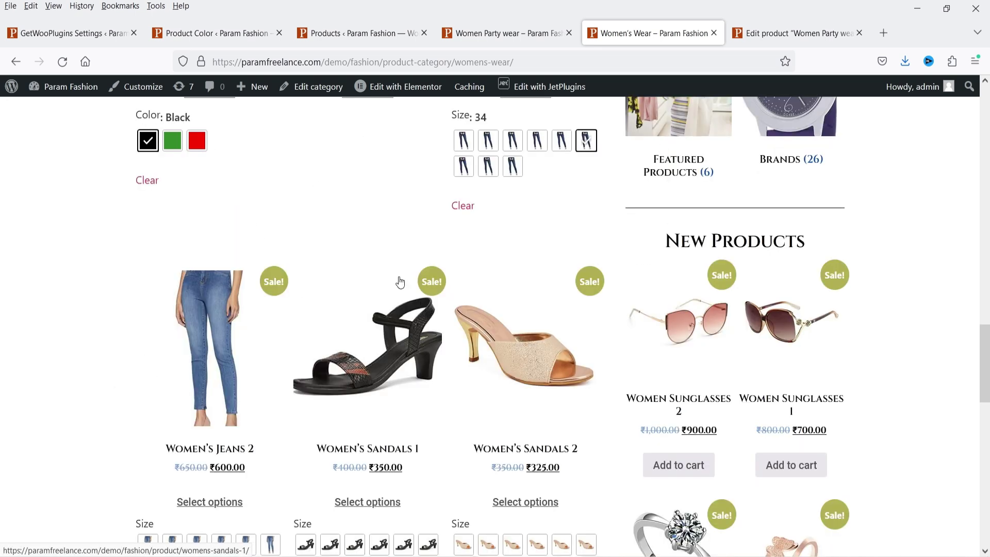
scroll(400, 282, "down", 5)
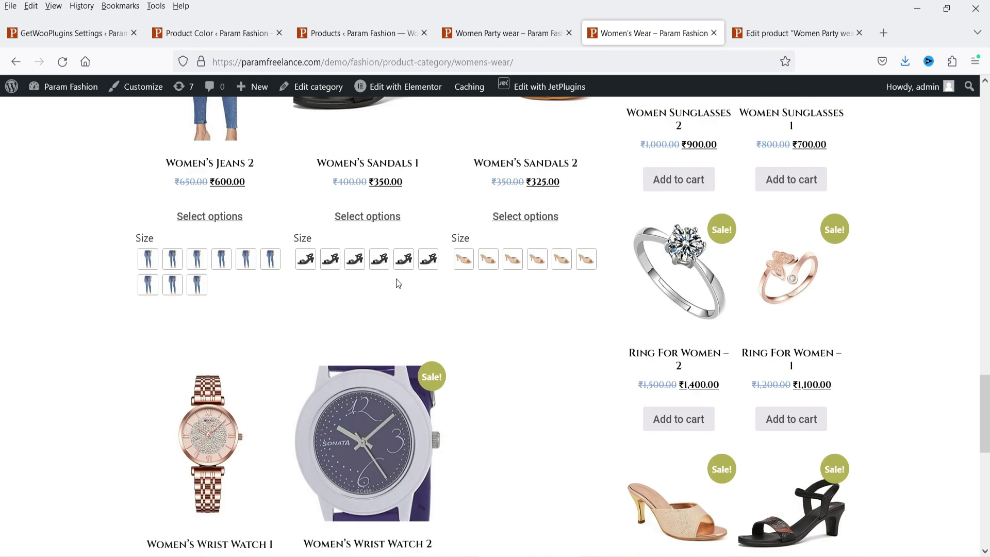
scroll(396, 278, "down", 6)
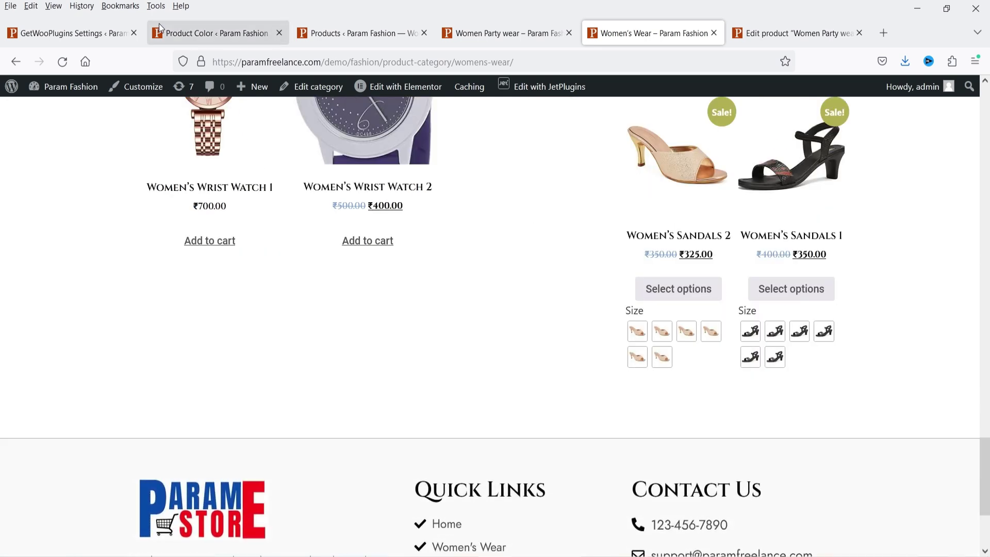
left_click(52, 34)
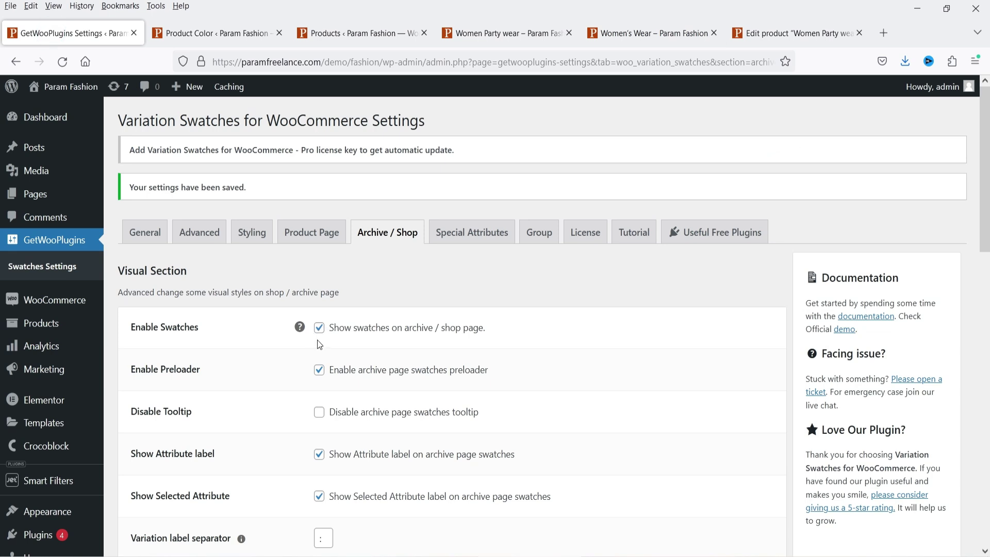
Set the archive Swatches align option to Center and save
scroll(373, 324, "down", 12)
scroll(373, 328, "down", 3)
left_click(369, 349)
left_click(381, 396)
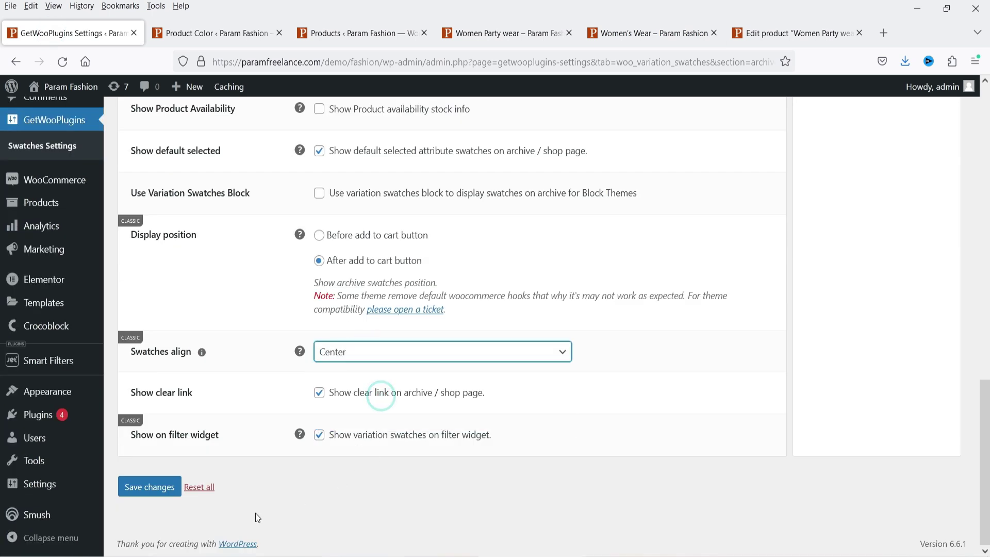
left_click(147, 489)
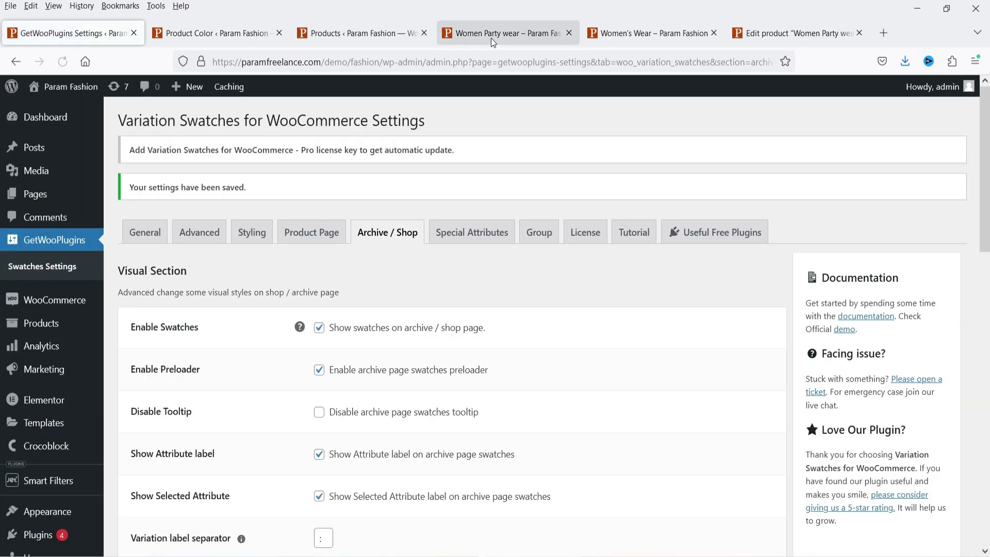
Test the centered swatches: handbag Red then Black, party dress Small with Yellow, Red, Black
left_click(491, 35)
left_click(606, 36)
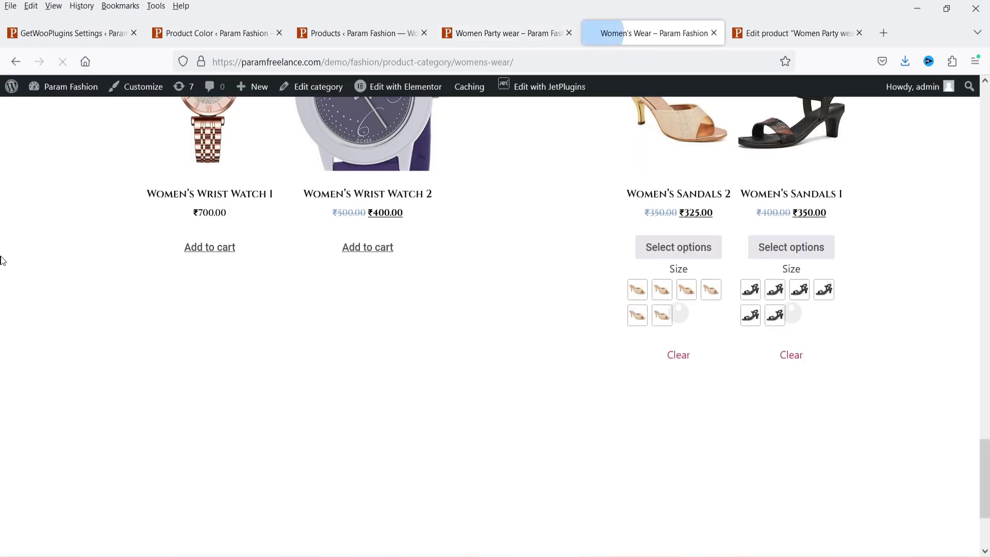
scroll(596, 327, "up", 15)
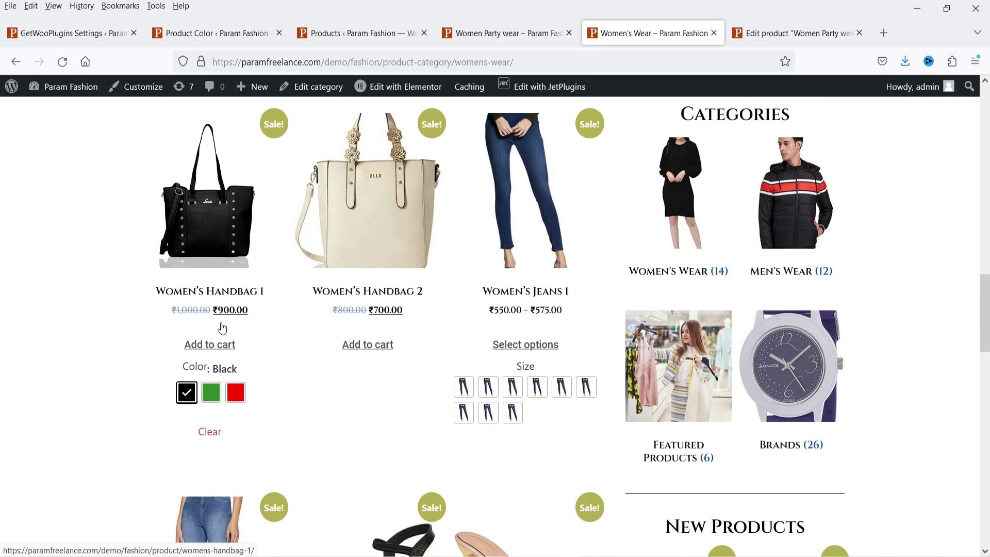
left_click(239, 397)
left_click(187, 391)
scroll(134, 363, "up", 6)
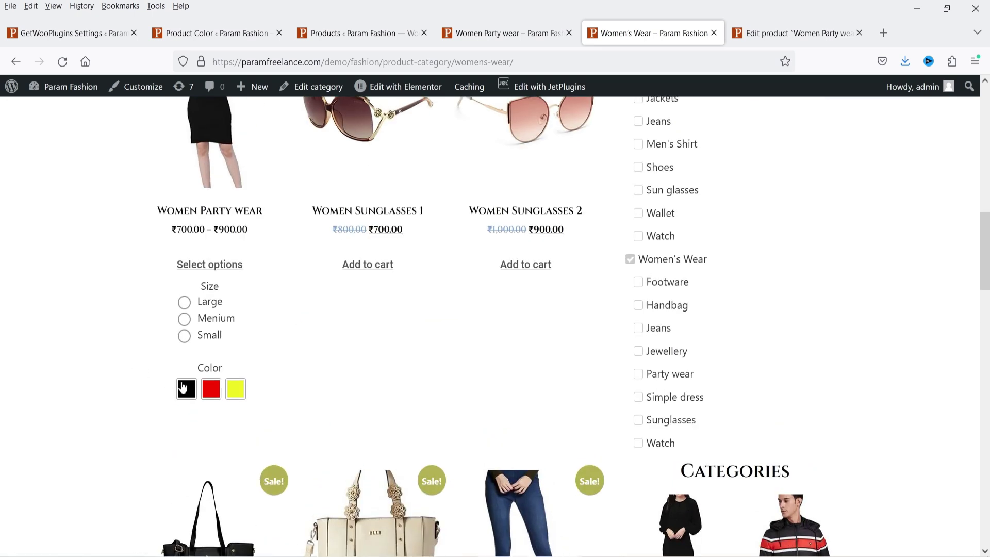
left_click(235, 389)
left_click(184, 335)
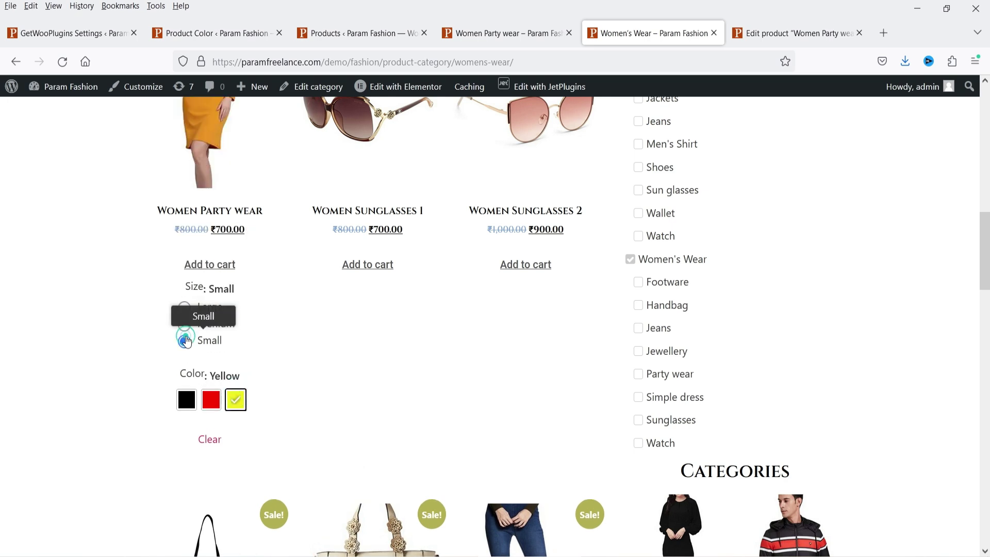
left_click(211, 399)
left_click(187, 401)
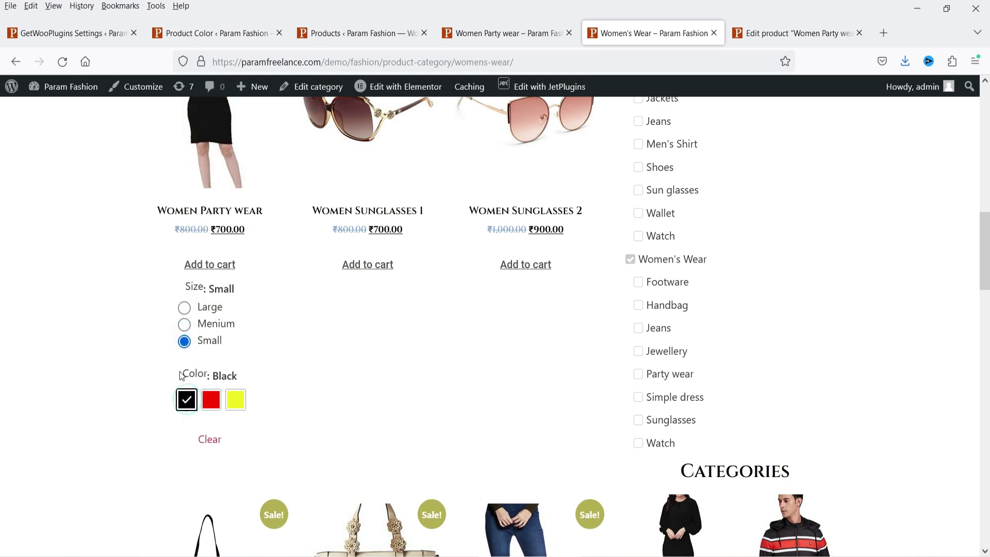
key("ctrl+1")
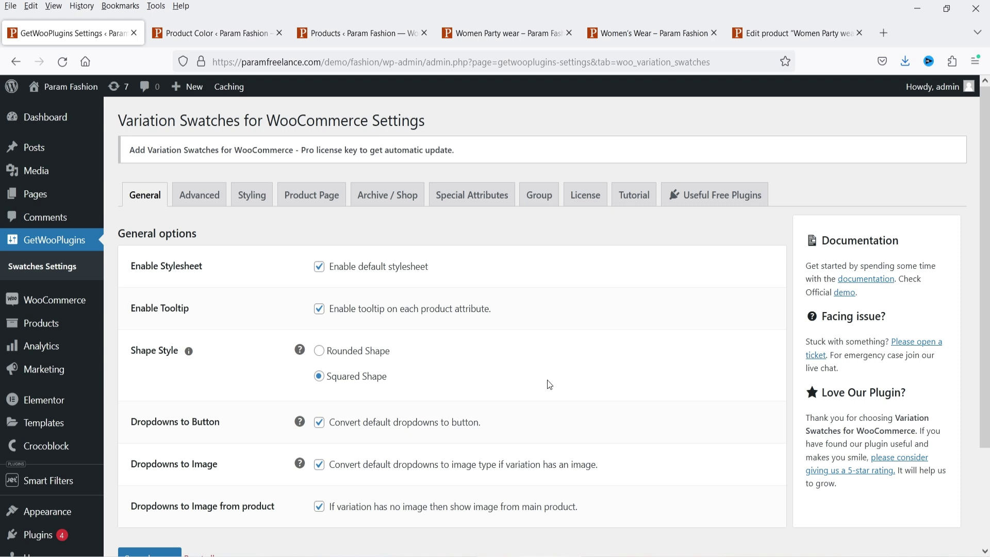
key("alt+Tab")
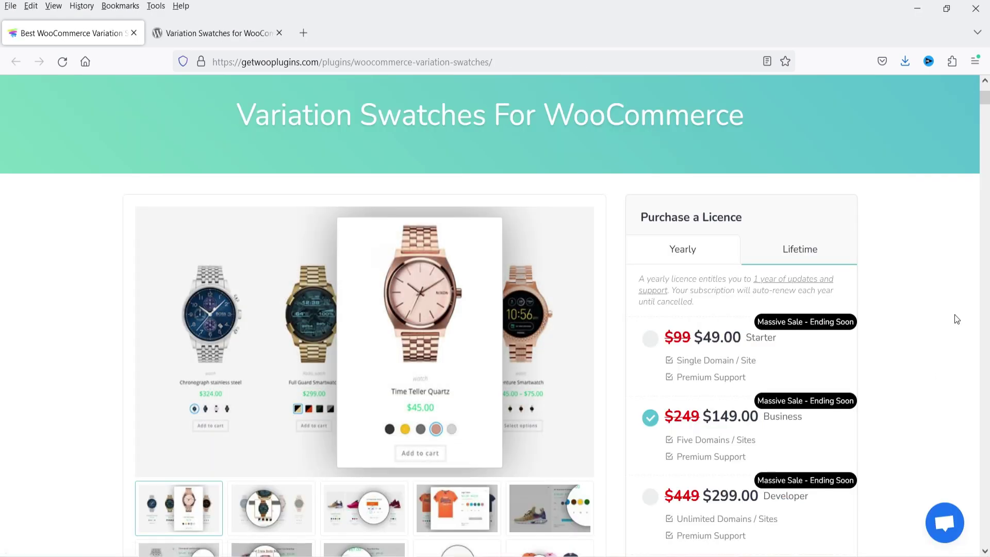
scroll(952, 320, "down", 6)
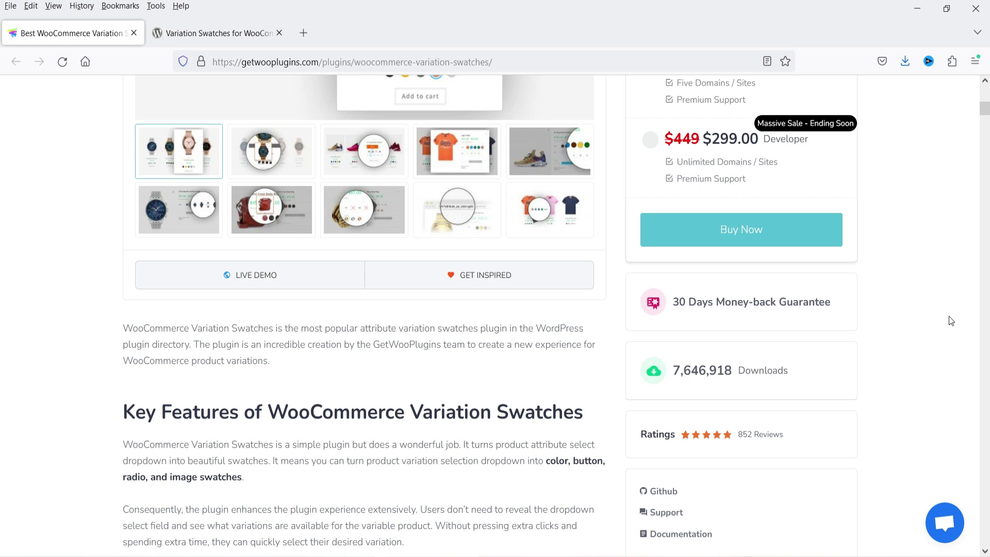
scroll(951, 320, "up", 6)
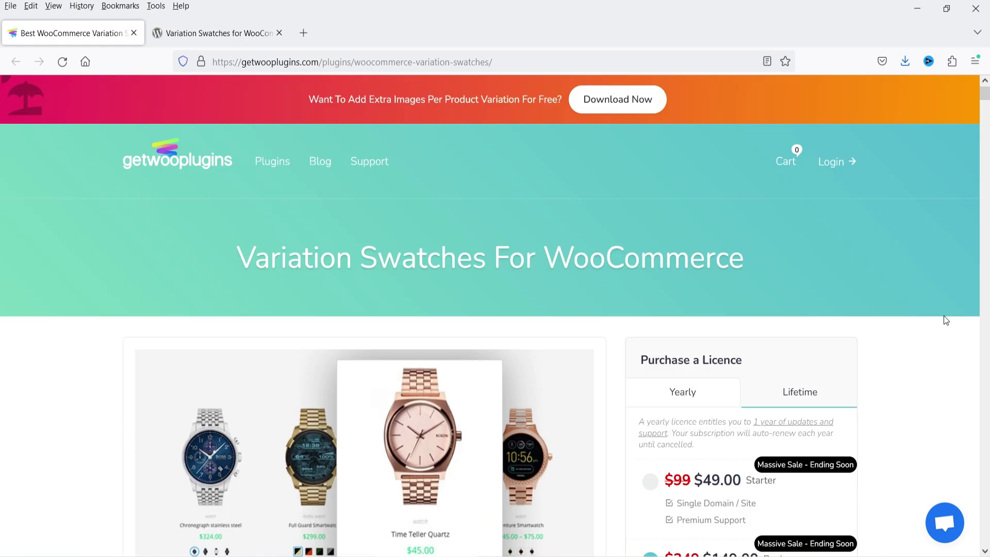